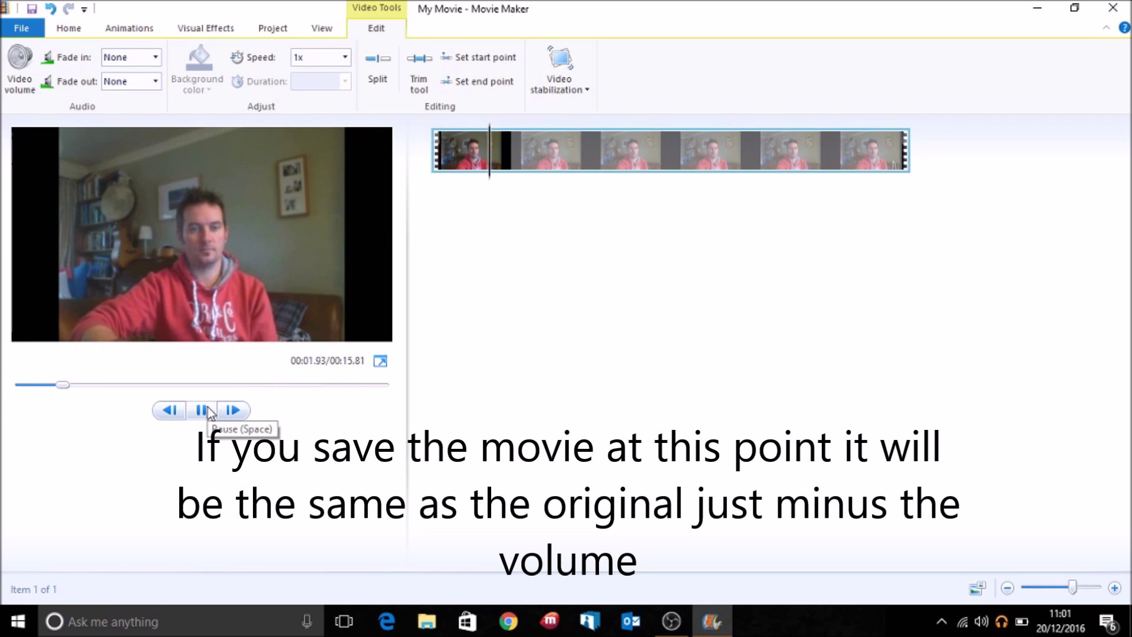
Split the video clip at about 1.40 seconds and remove the short opening piece.
{"action": "left_click", "coordinate": [208, 412]}
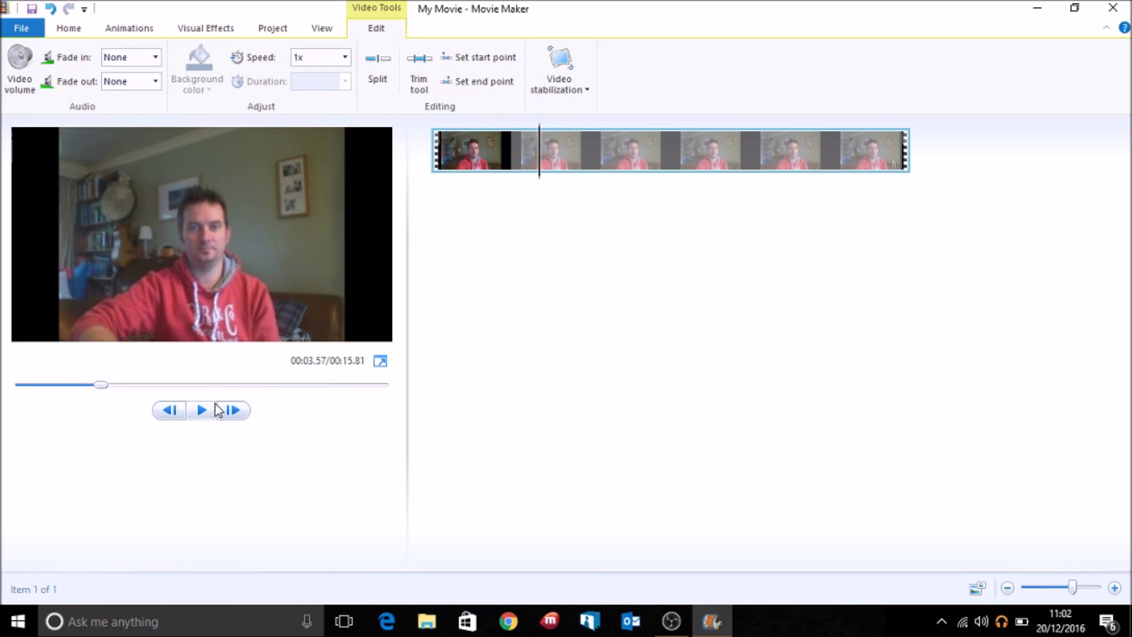
{"action": "left_click_drag", "start_coordinate": [539, 160], "coordinate": [477, 177]}
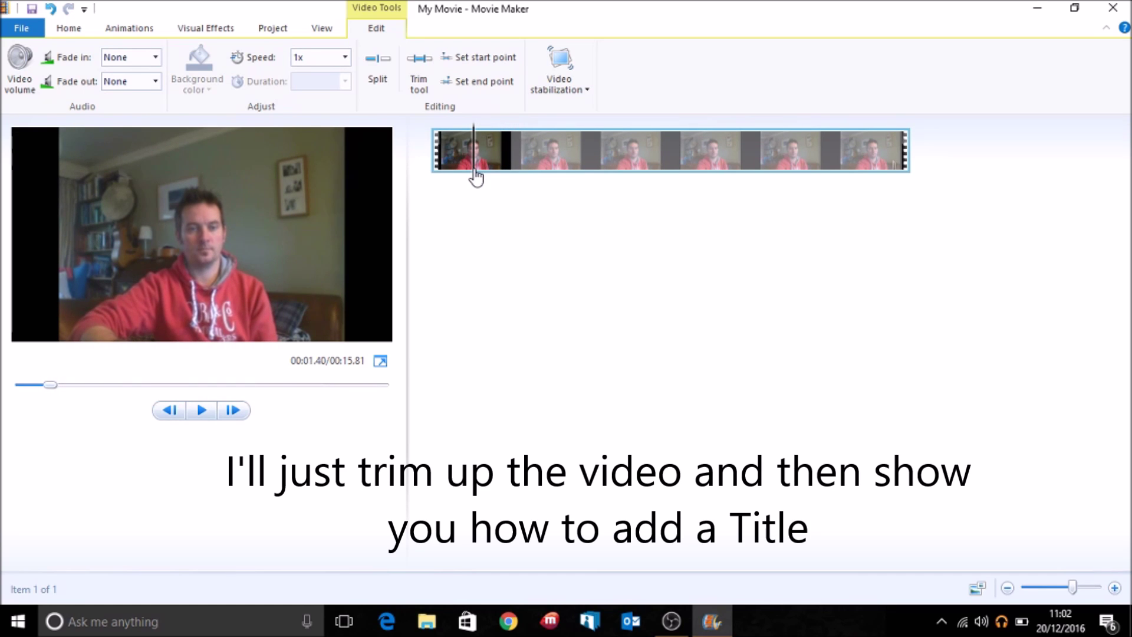
{"action": "left_click", "coordinate": [383, 79]}
{"action": "left_click", "coordinate": [468, 151]}
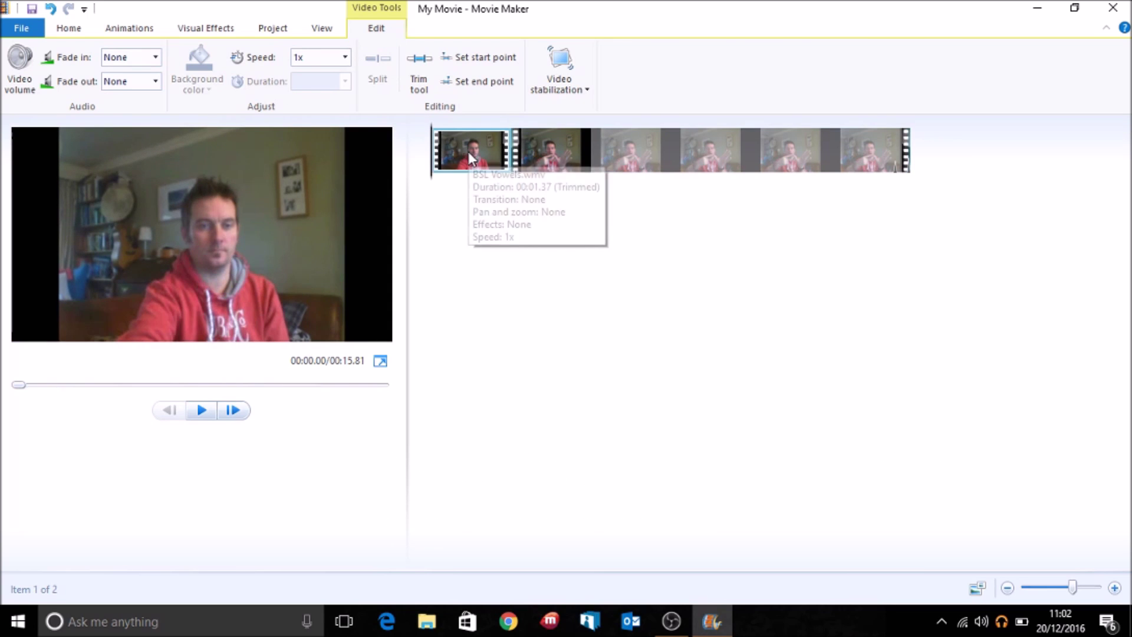
{"action": "right_click", "coordinate": [469, 151]}
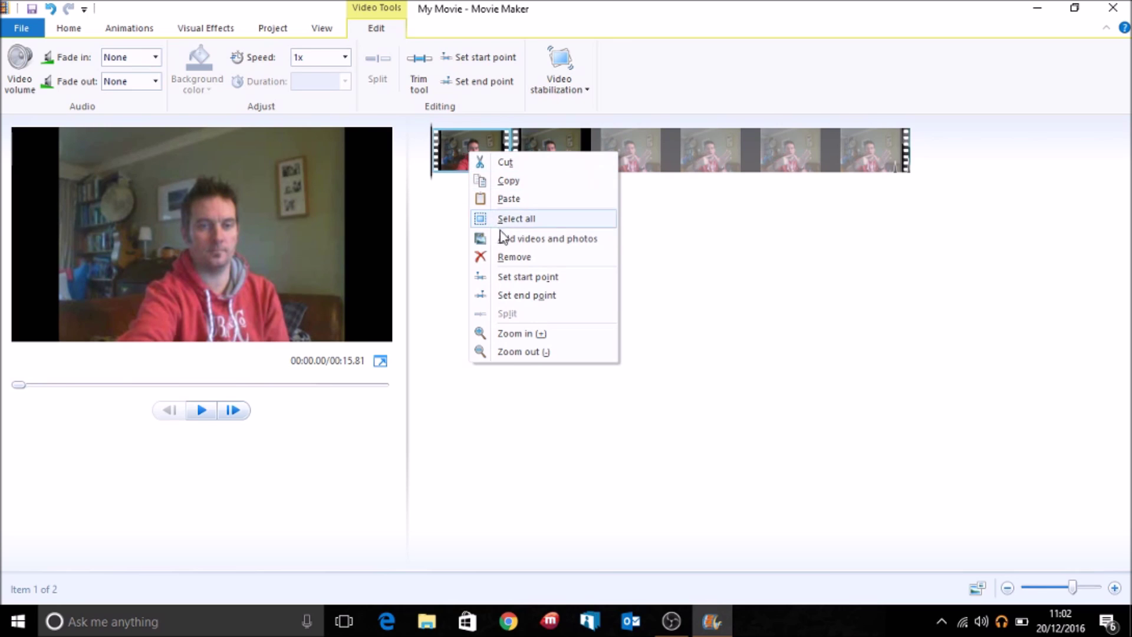
{"action": "left_click", "coordinate": [513, 258]}
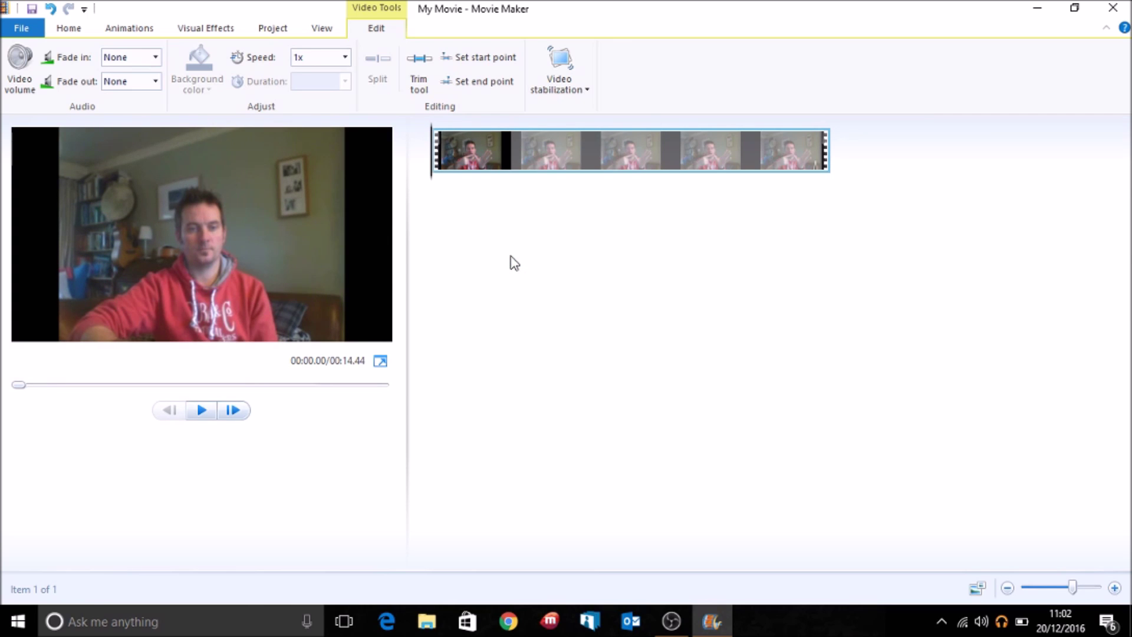
Add a title before the video clip and replace its placeholder text with "BSL Vowels".
{"action": "left_click", "coordinate": [66, 34]}
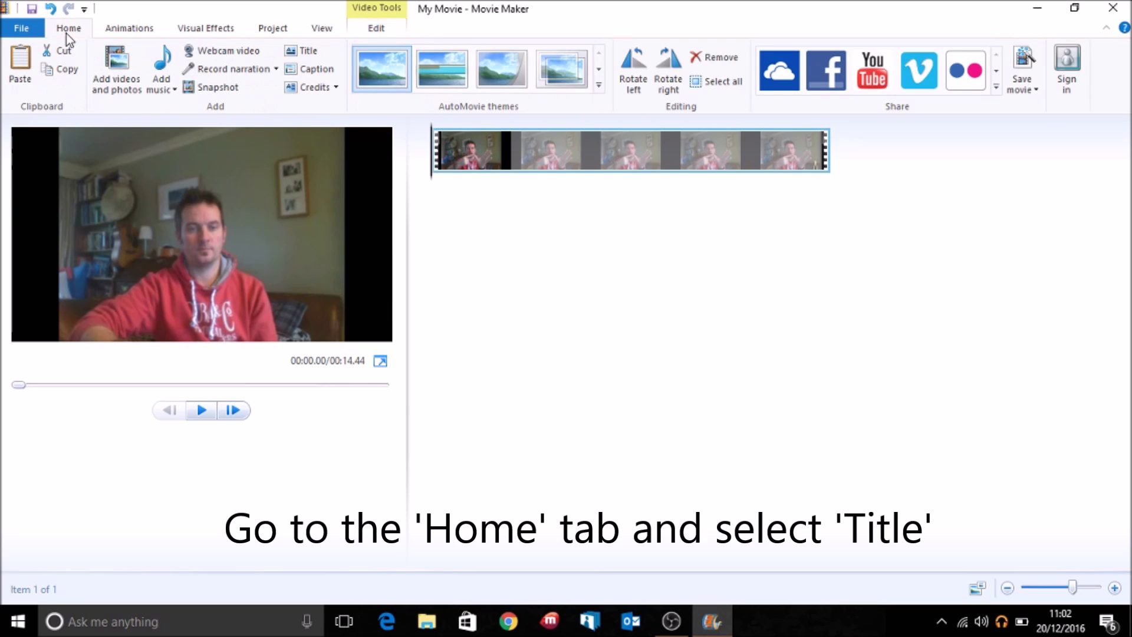
{"action": "left_click", "coordinate": [311, 54]}
{"action": "left_click", "coordinate": [310, 88]}
{"action": "left_click_drag", "start_coordinate": [267, 248], "coordinate": [141, 257]}
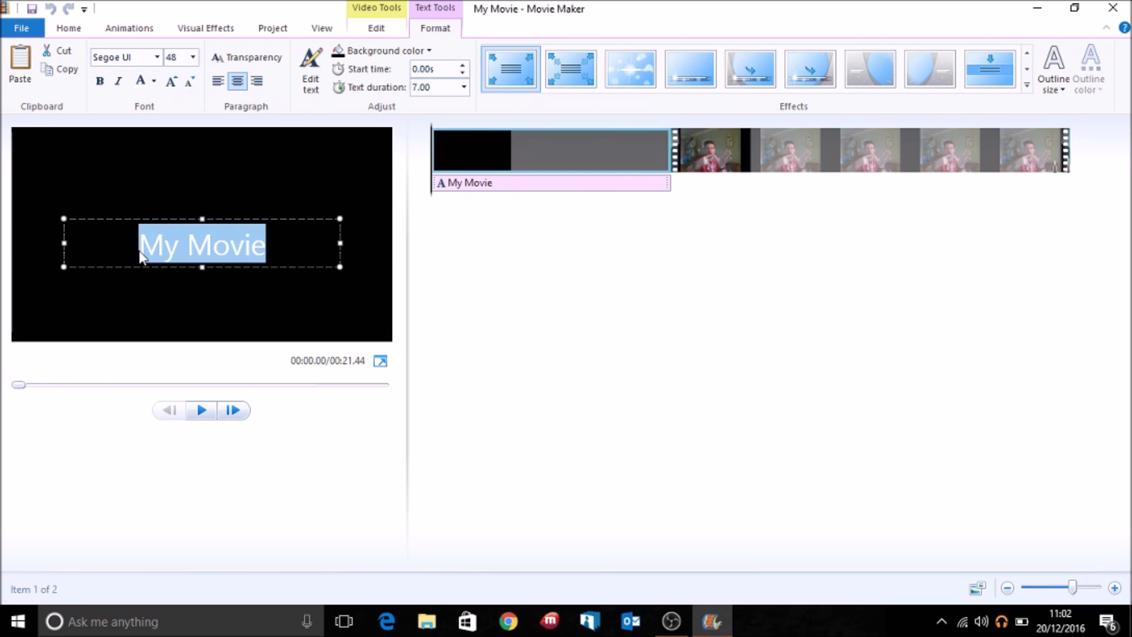
{"action": "type", "text": "BSL"}
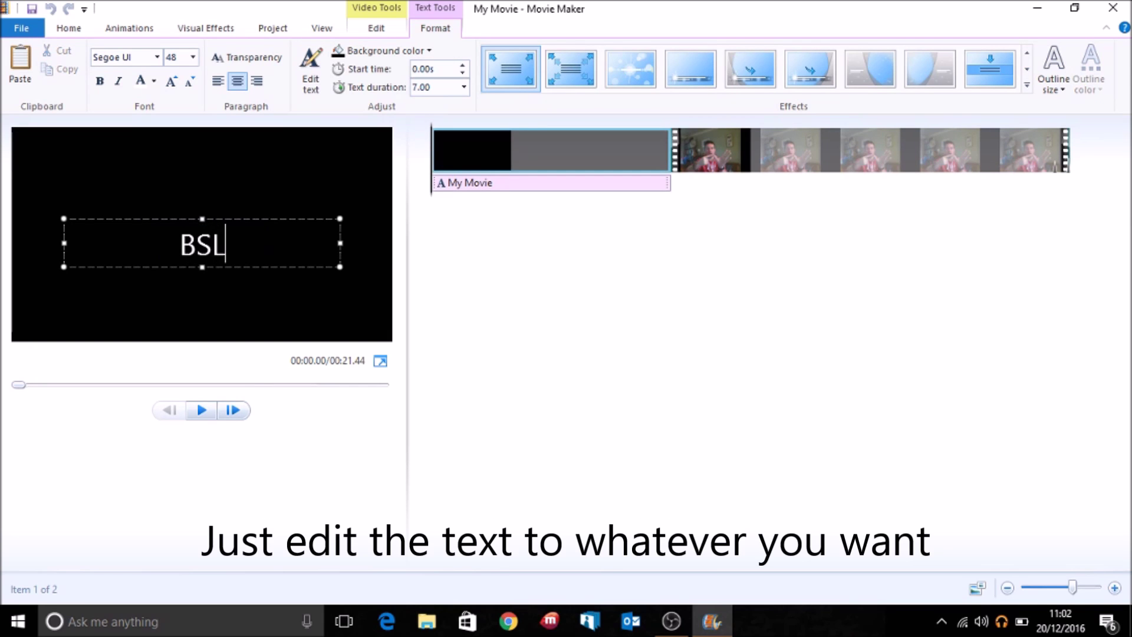
{"action": "type", "text": " Vowels"}
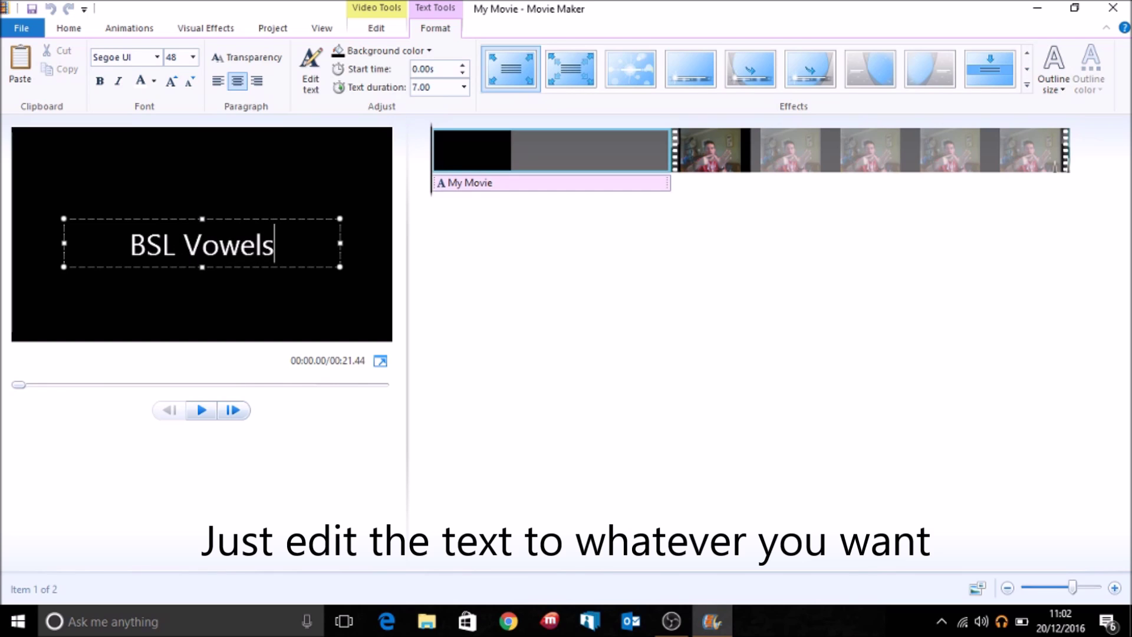
Set both the title's text duration and its black background clip's duration to 4.00 seconds.
{"action": "left_click", "coordinate": [464, 88]}
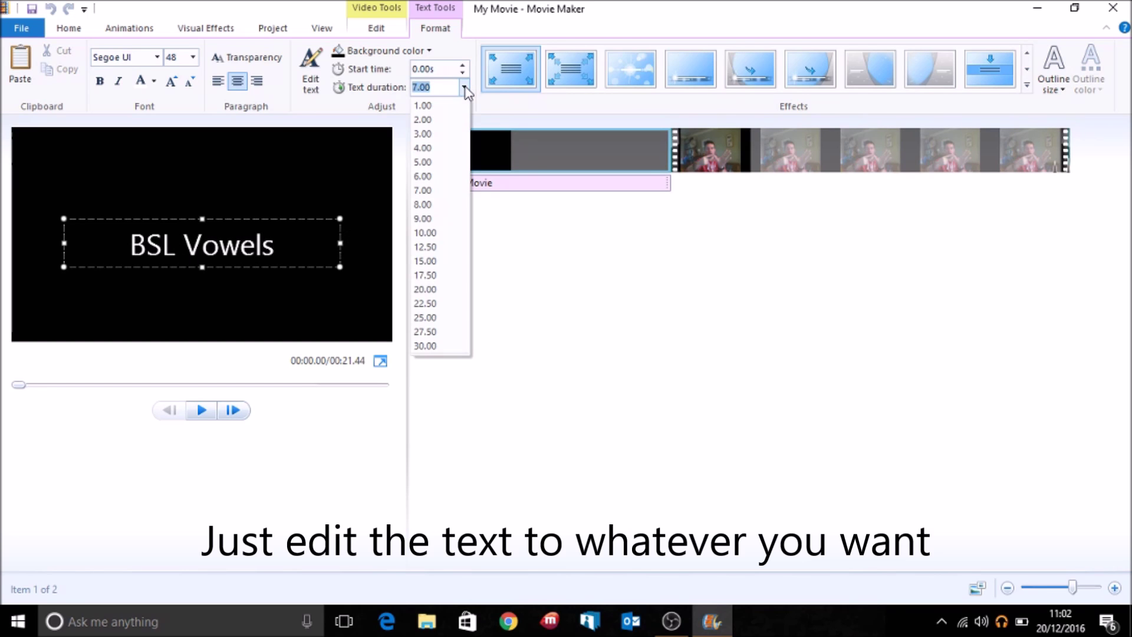
{"action": "left_click", "coordinate": [430, 148]}
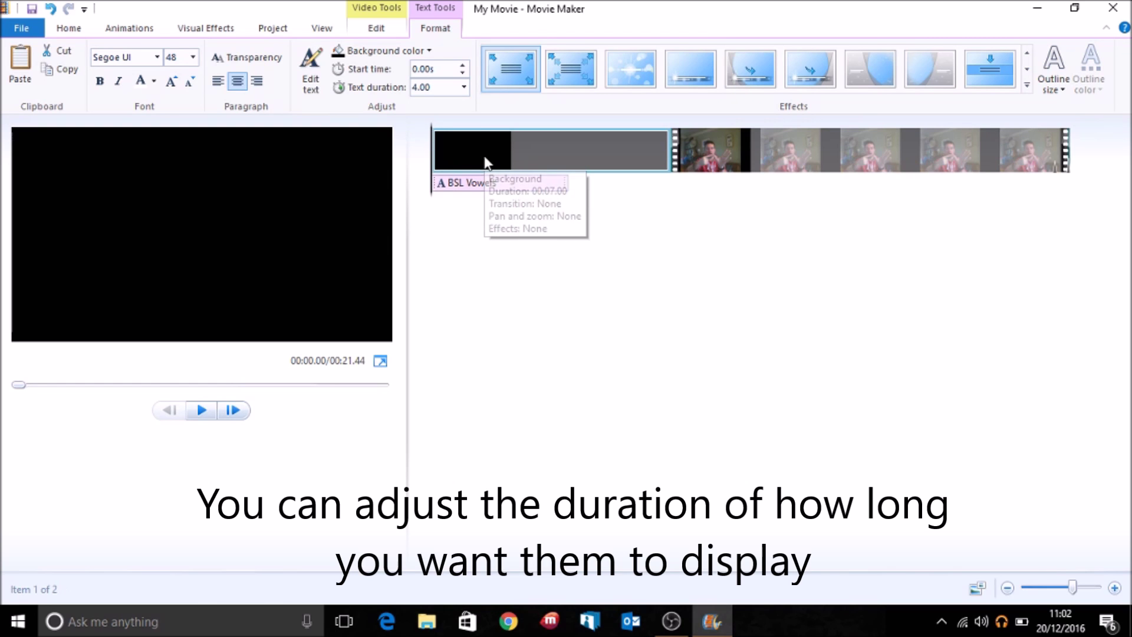
{"action": "double_click", "coordinate": [558, 149]}
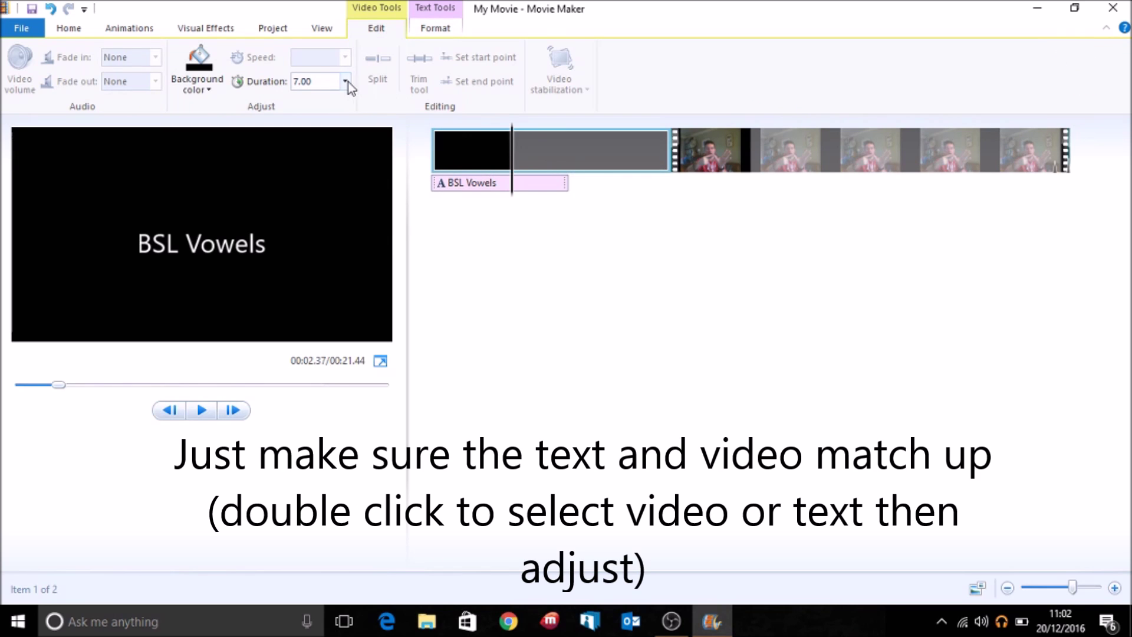
{"action": "left_click", "coordinate": [346, 81]}
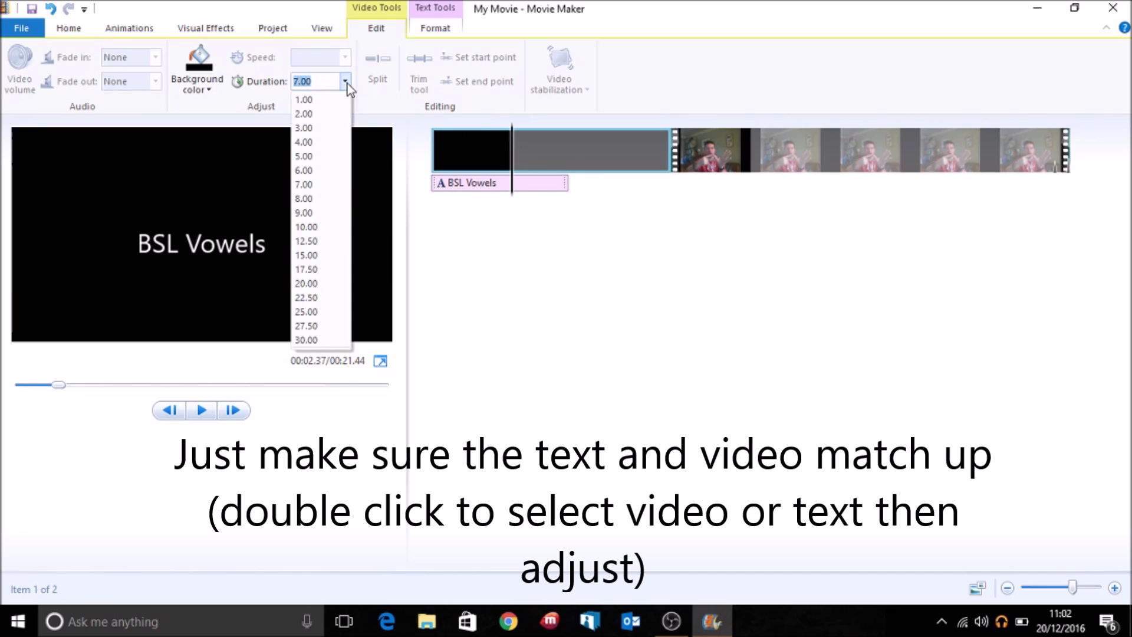
{"action": "left_click", "coordinate": [306, 143]}
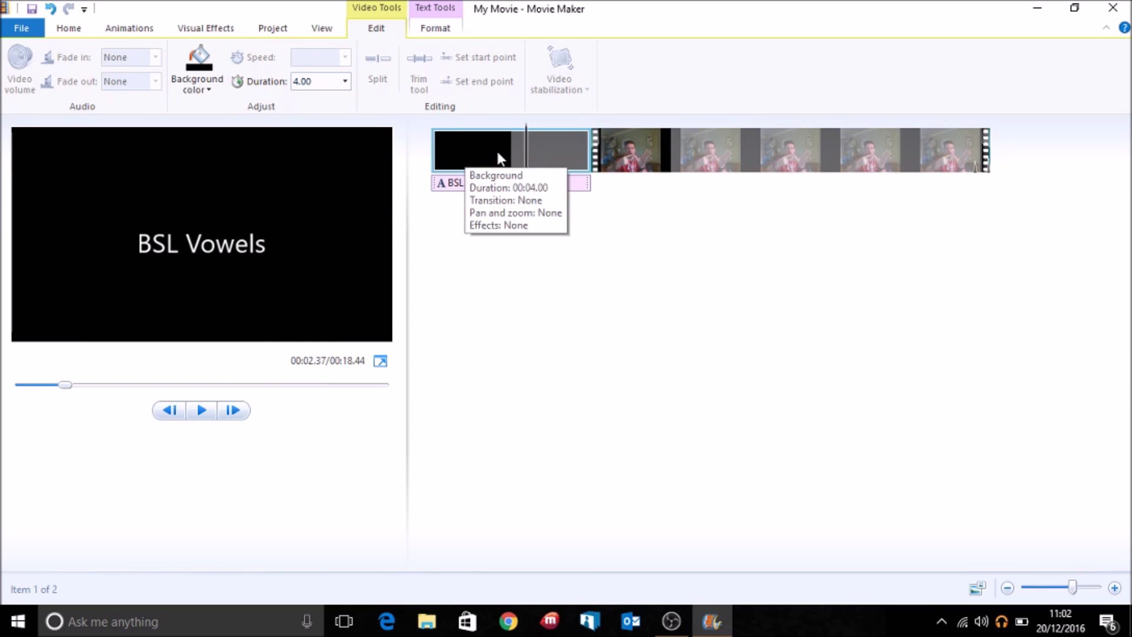
Apply the nested-rectangles transition to the video clip following the title.
{"action": "left_click", "coordinate": [643, 158]}
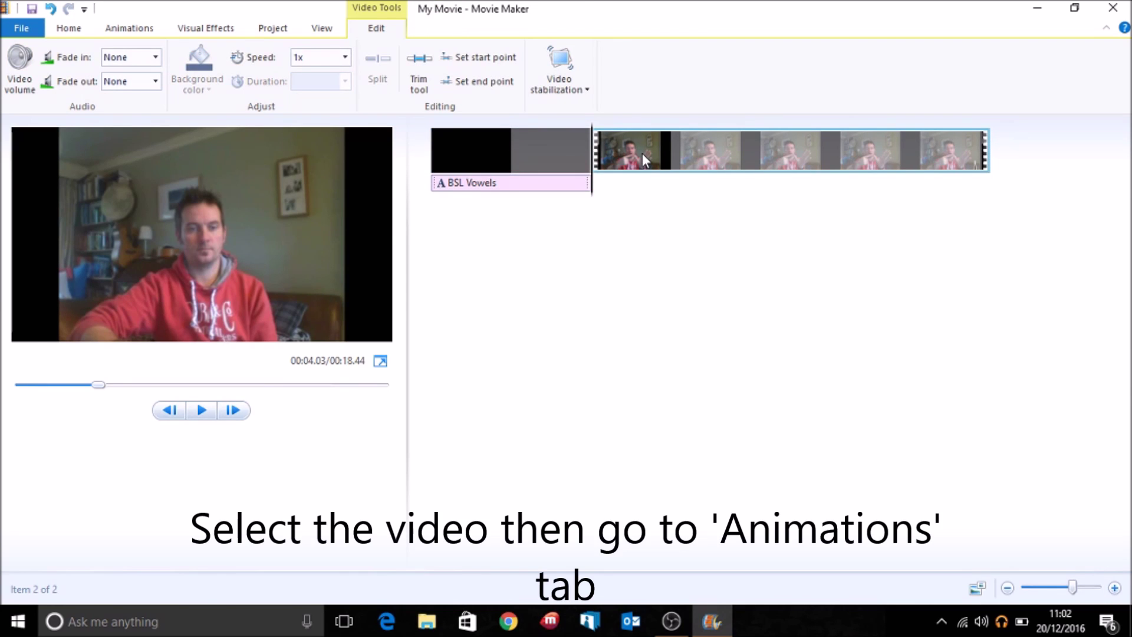
{"action": "left_click", "coordinate": [140, 29]}
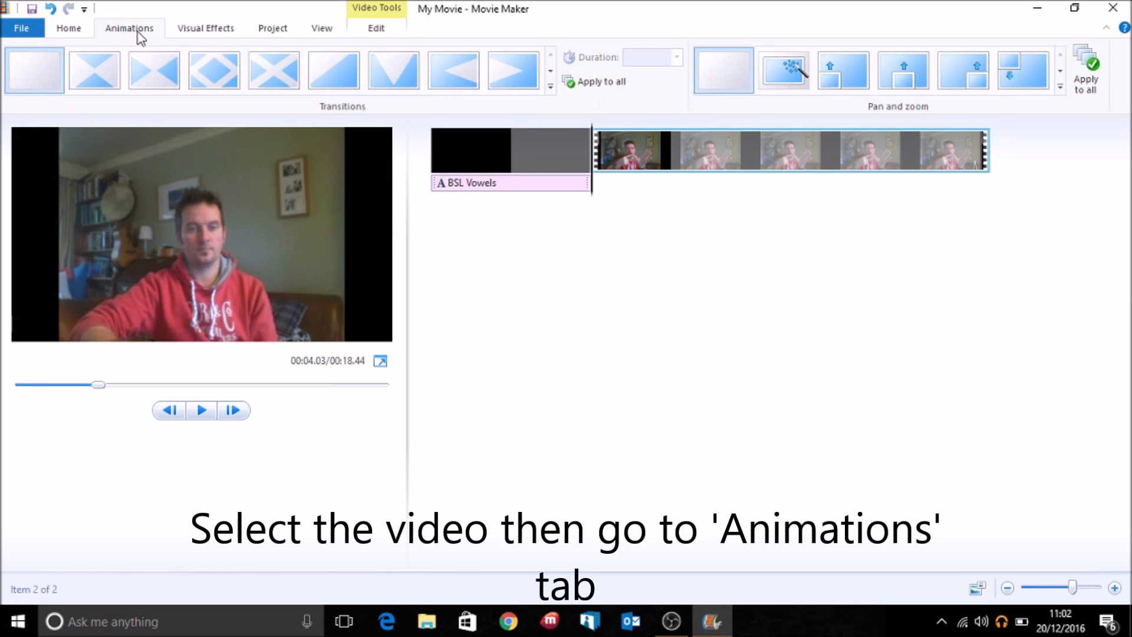
{"action": "left_click", "coordinate": [354, 81]}
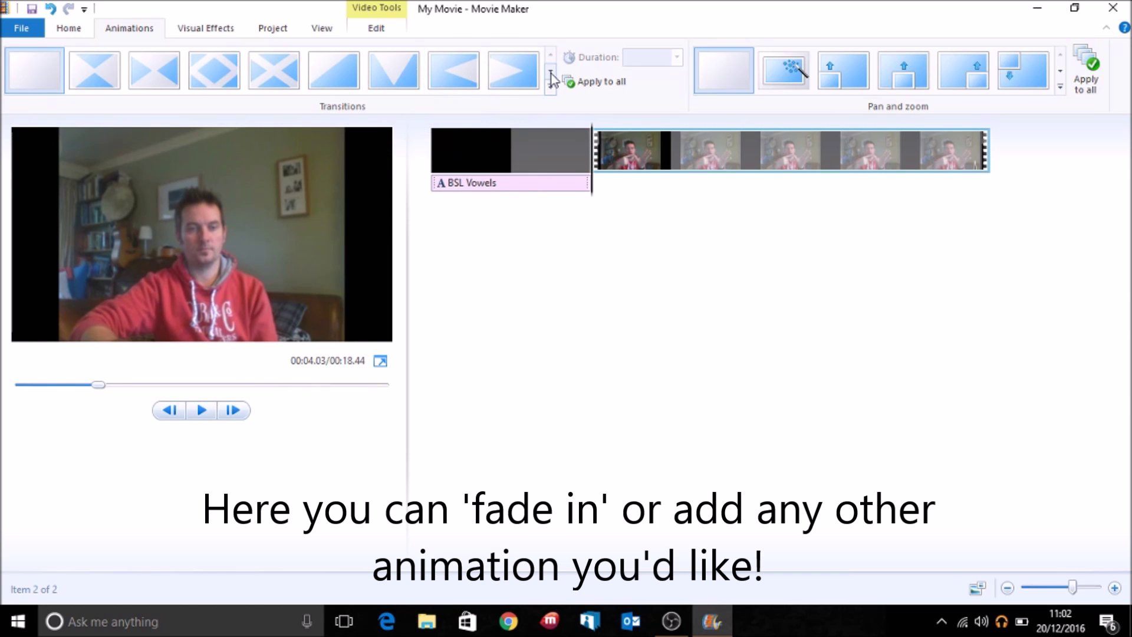
{"action": "left_click", "coordinate": [551, 72]}
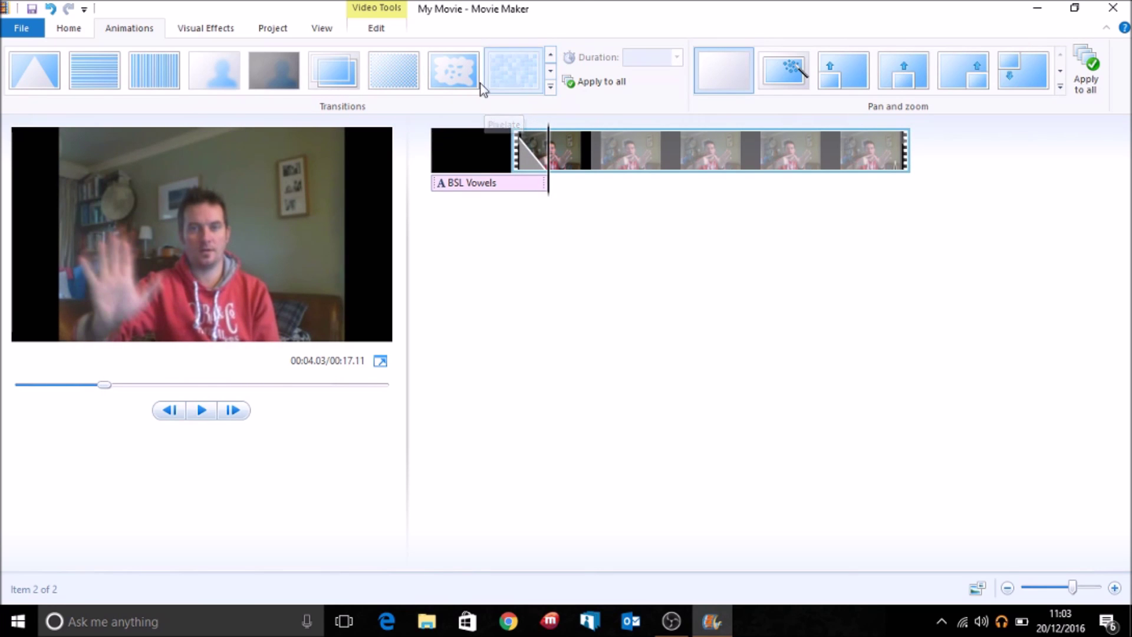
{"action": "left_click", "coordinate": [341, 77]}
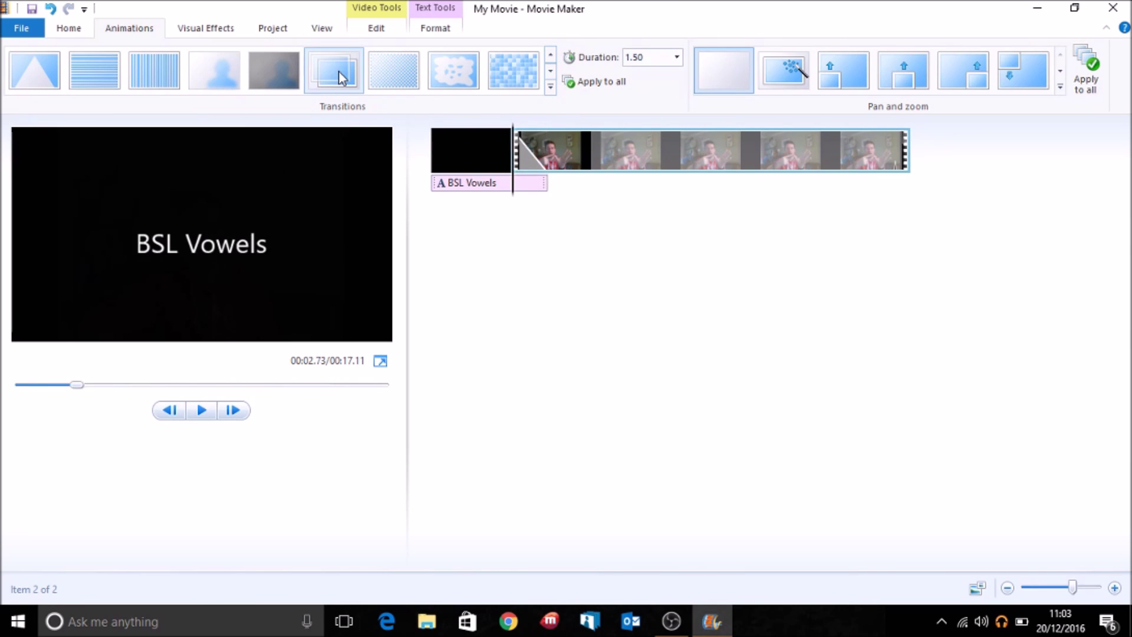
Play the movie to about 7.07 seconds and add a caption reading "A" there.
{"action": "left_click", "coordinate": [202, 411]}
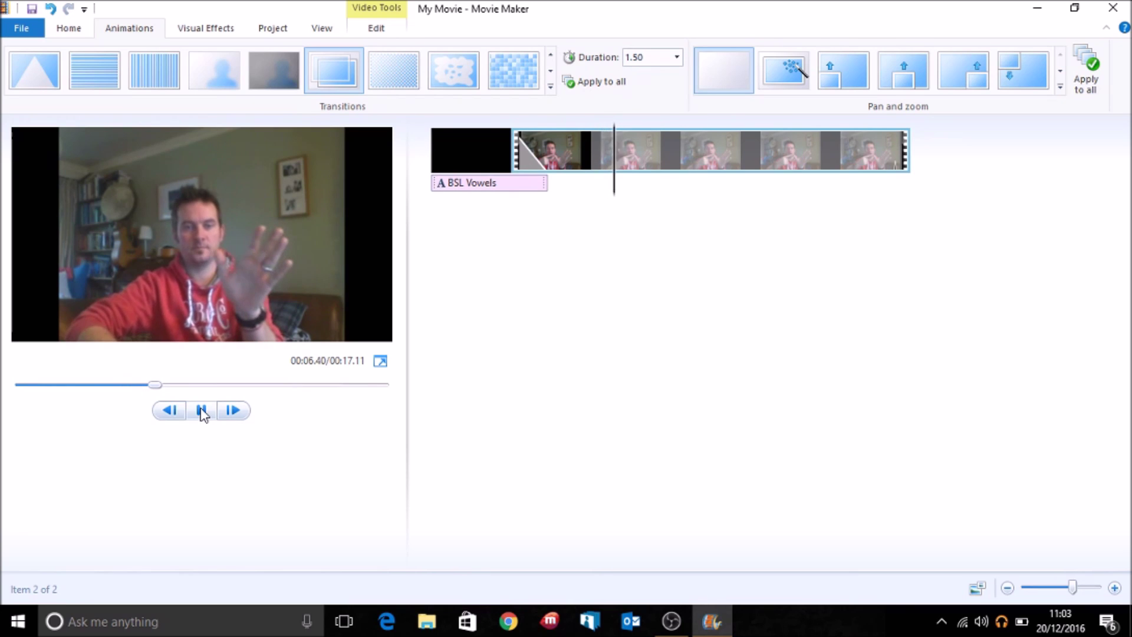
{"action": "left_click", "coordinate": [202, 411]}
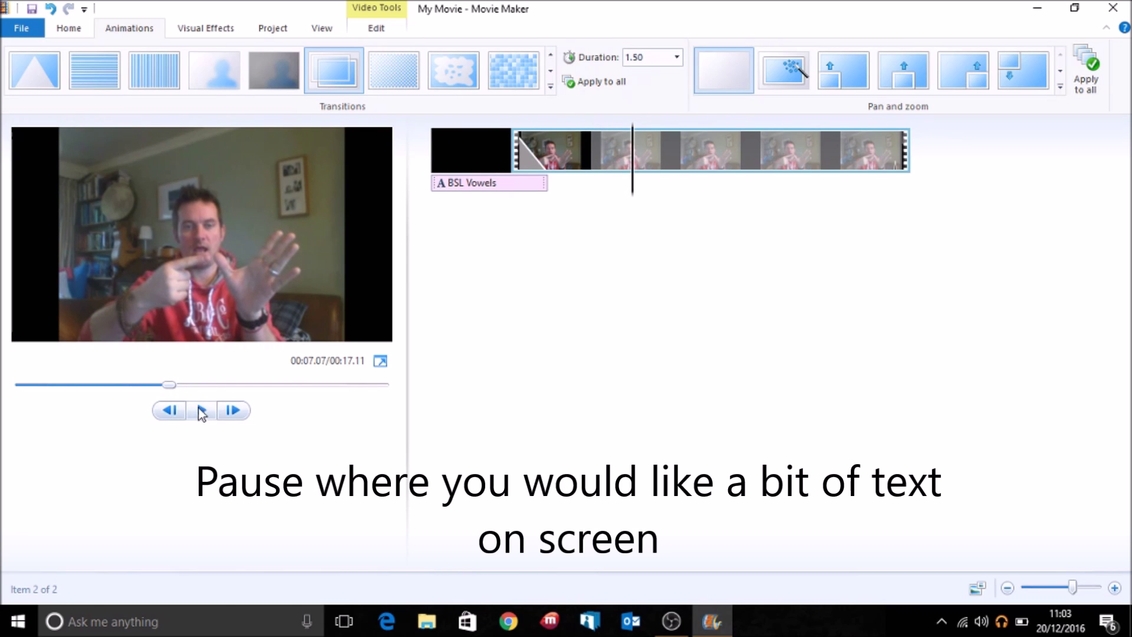
{"action": "left_click", "coordinate": [381, 30]}
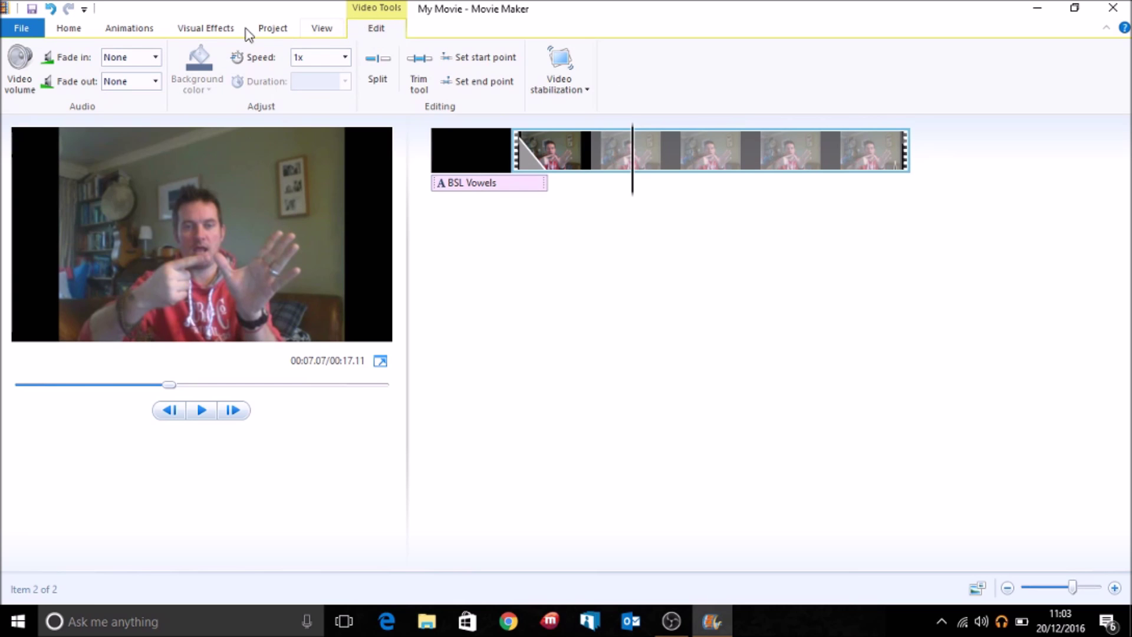
{"action": "left_click", "coordinate": [74, 32]}
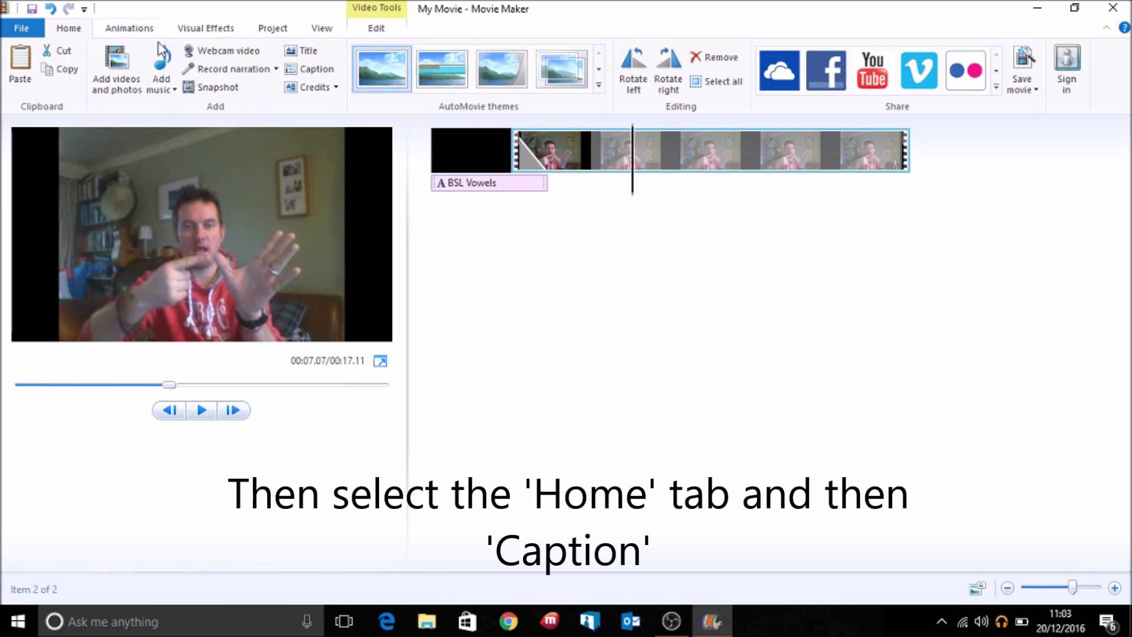
{"action": "left_click", "coordinate": [325, 71]}
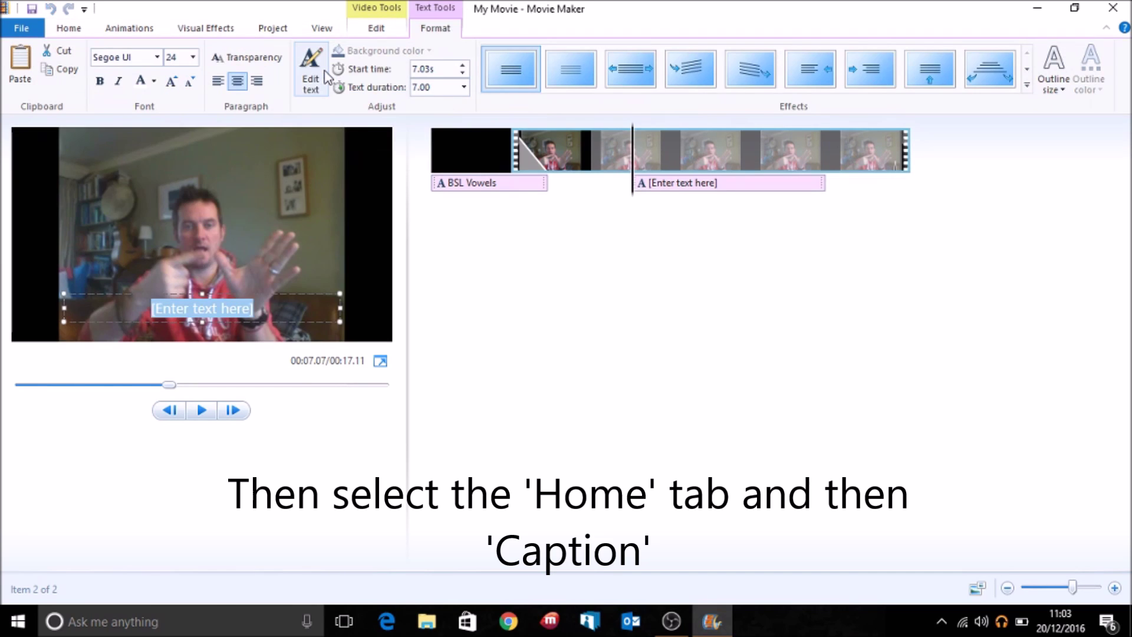
{"action": "left_click_drag", "start_coordinate": [254, 309], "coordinate": [145, 309]}
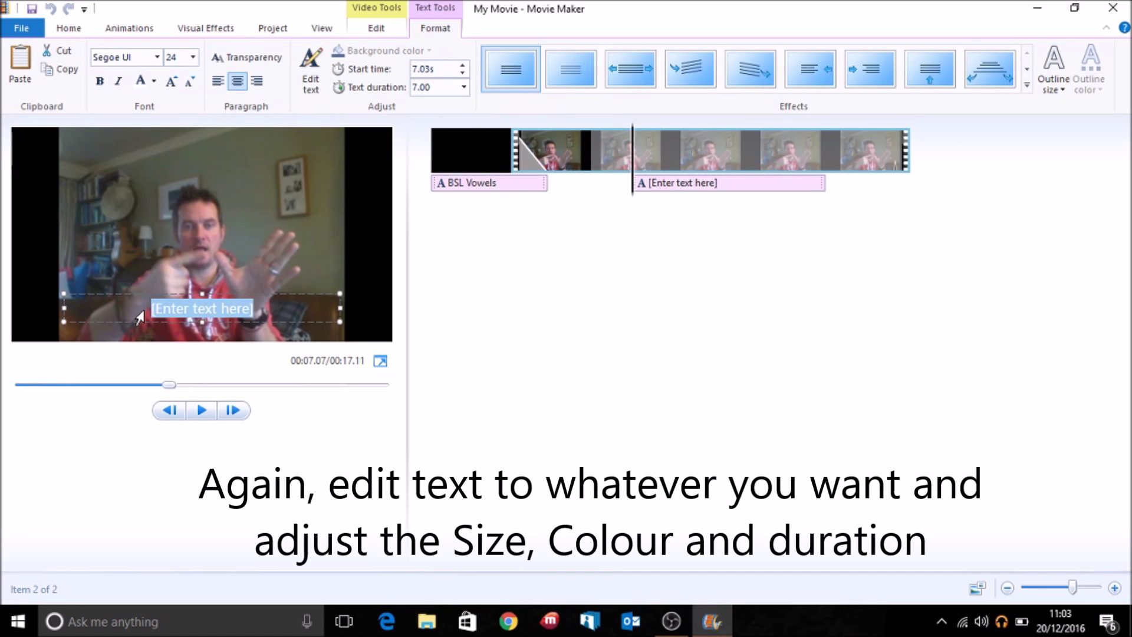
{"action": "key", "text": "BackSpace"}
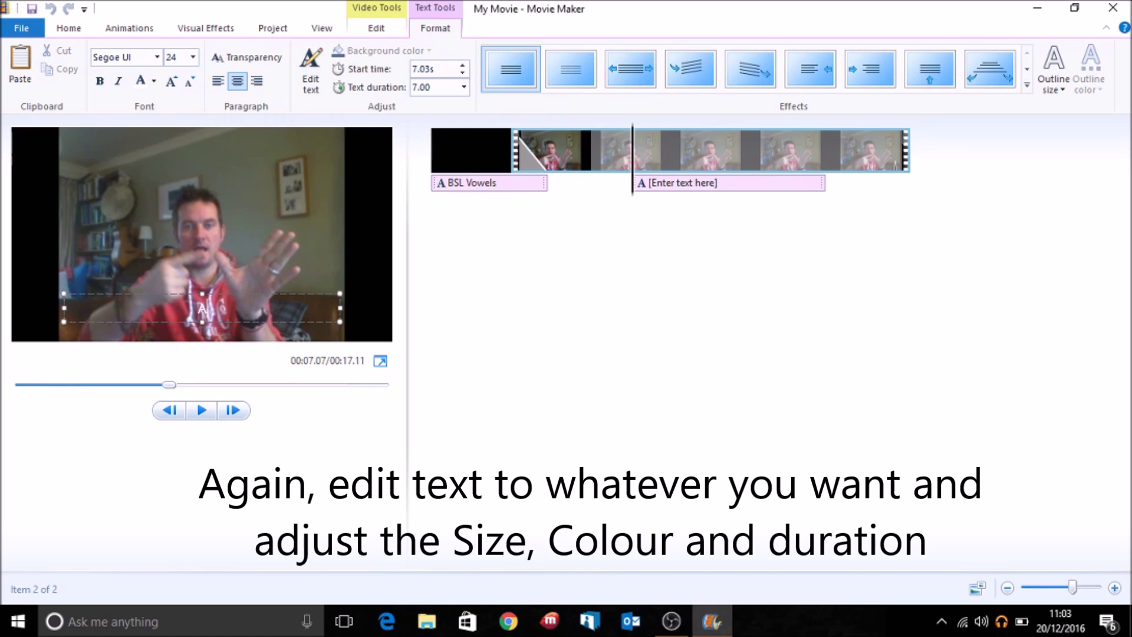
Format the "A" caption with font size 48, yellow text and a text duration of 1.00 second.
{"action": "left_click", "coordinate": [193, 57]}
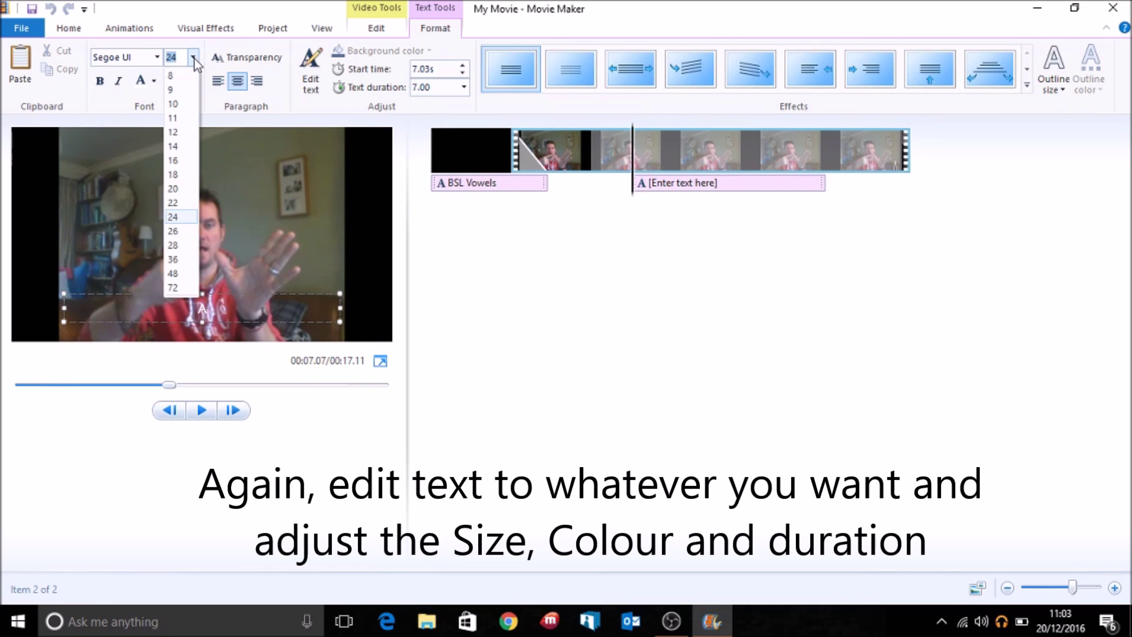
{"action": "left_click", "coordinate": [173, 274]}
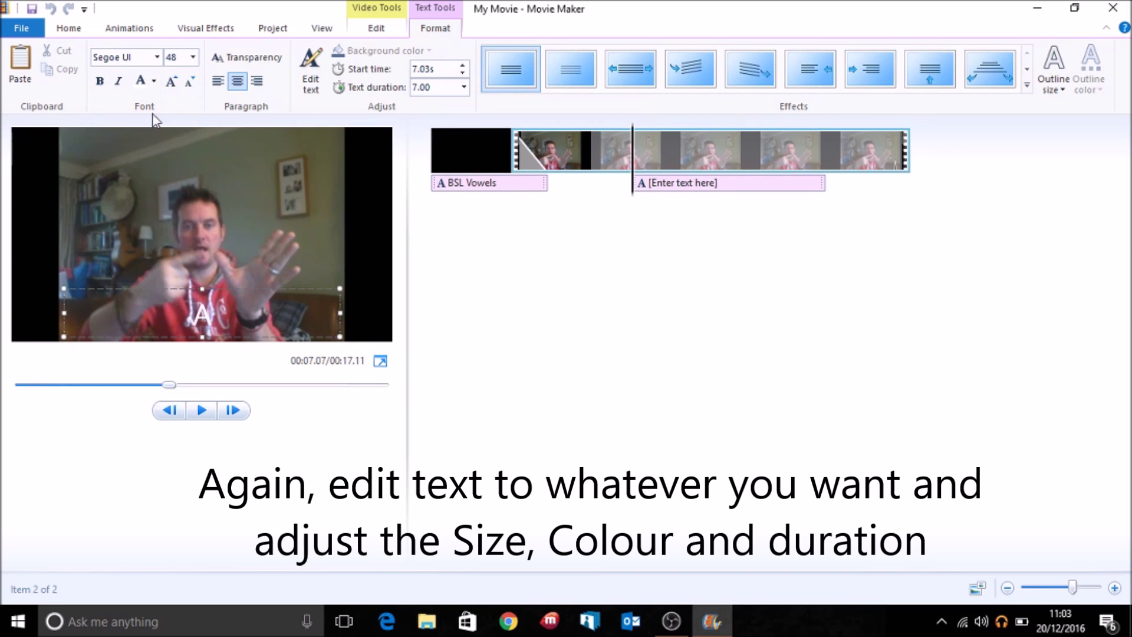
{"action": "left_click", "coordinate": [155, 83]}
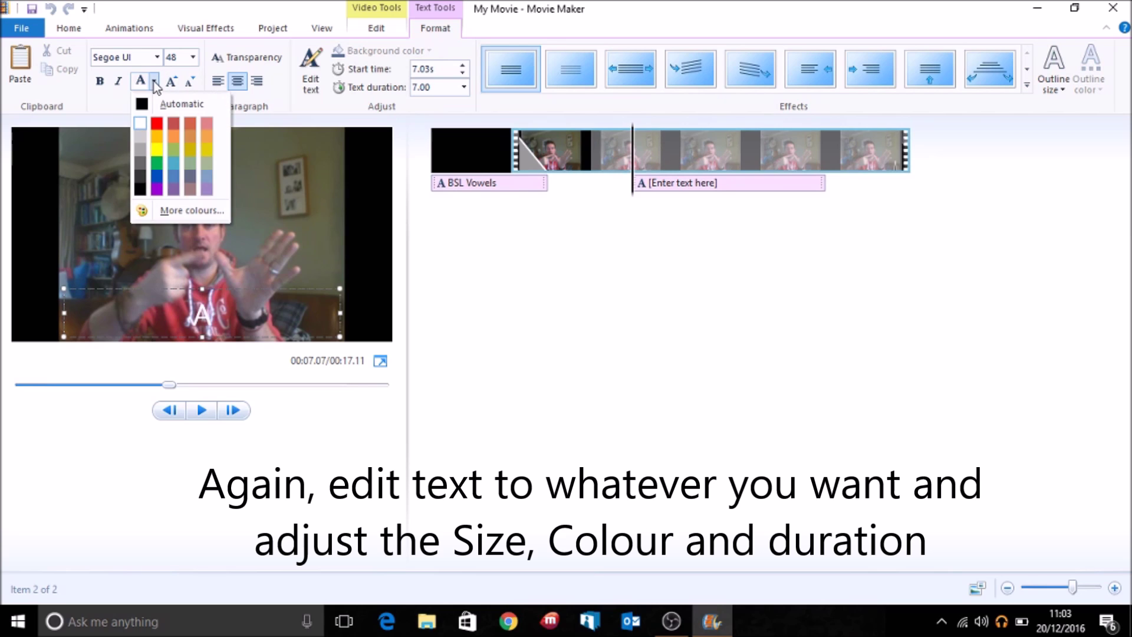
{"action": "left_click", "coordinate": [157, 151]}
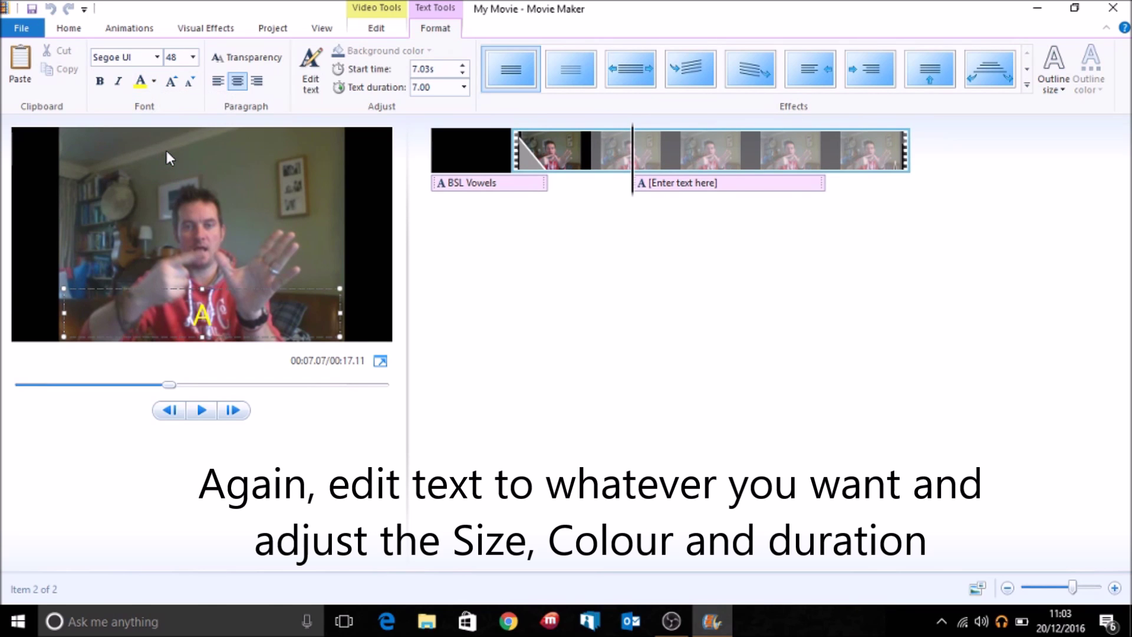
{"action": "left_click", "coordinate": [463, 88]}
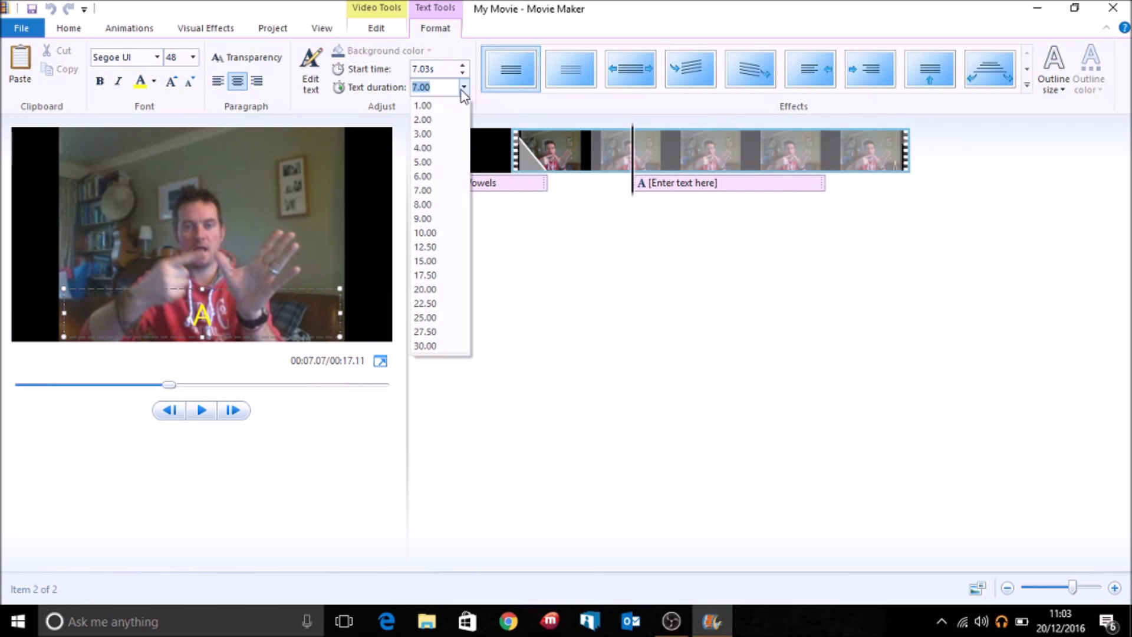
{"action": "left_click", "coordinate": [434, 107]}
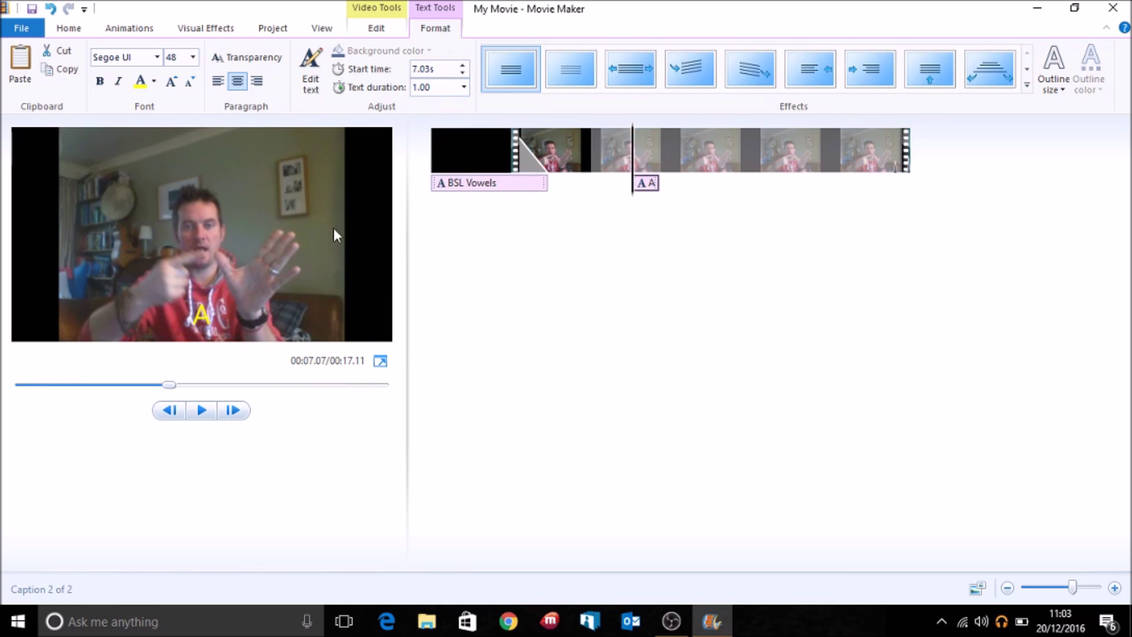
Play the movie to about 9.27 seconds and add a caption reading "E" there.
{"action": "left_click", "coordinate": [207, 413]}
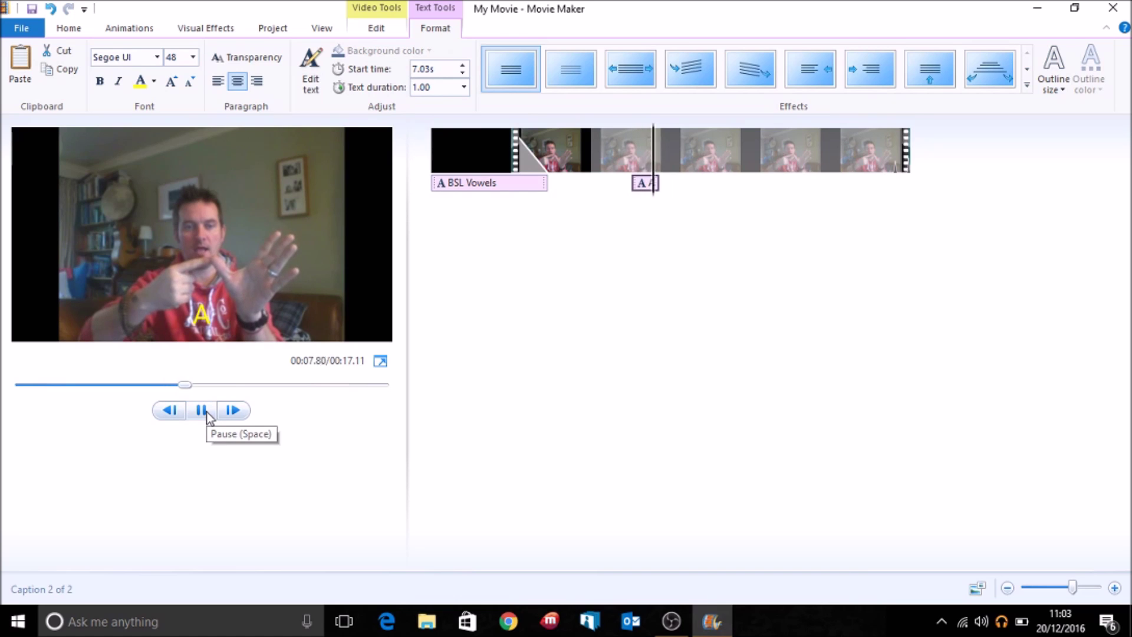
{"action": "left_click", "coordinate": [207, 412]}
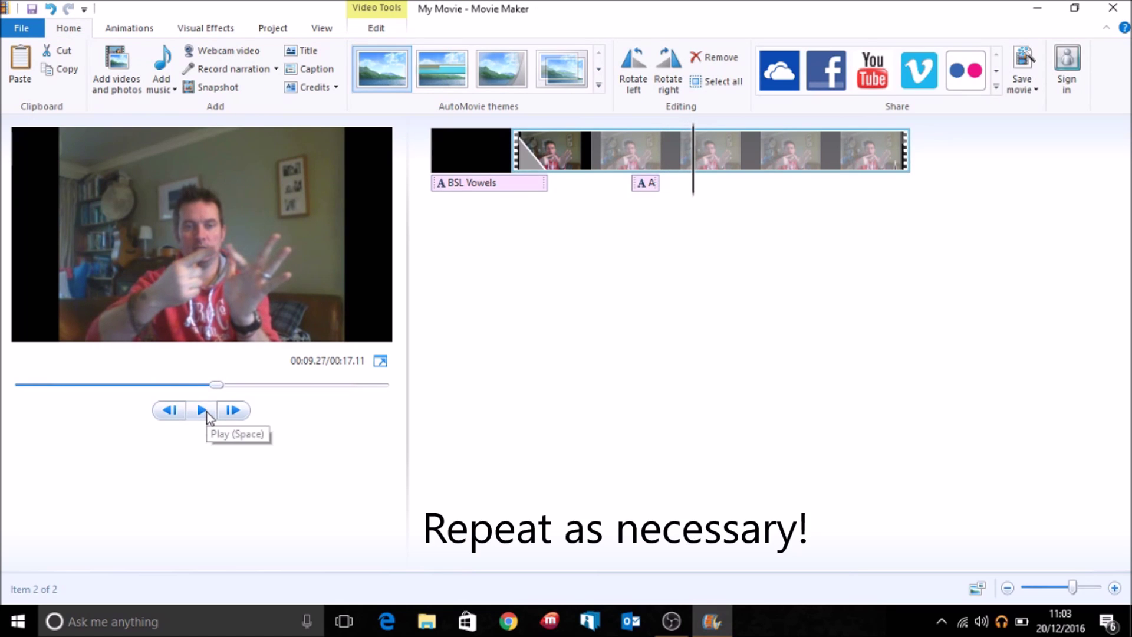
{"action": "left_click", "coordinate": [327, 69]}
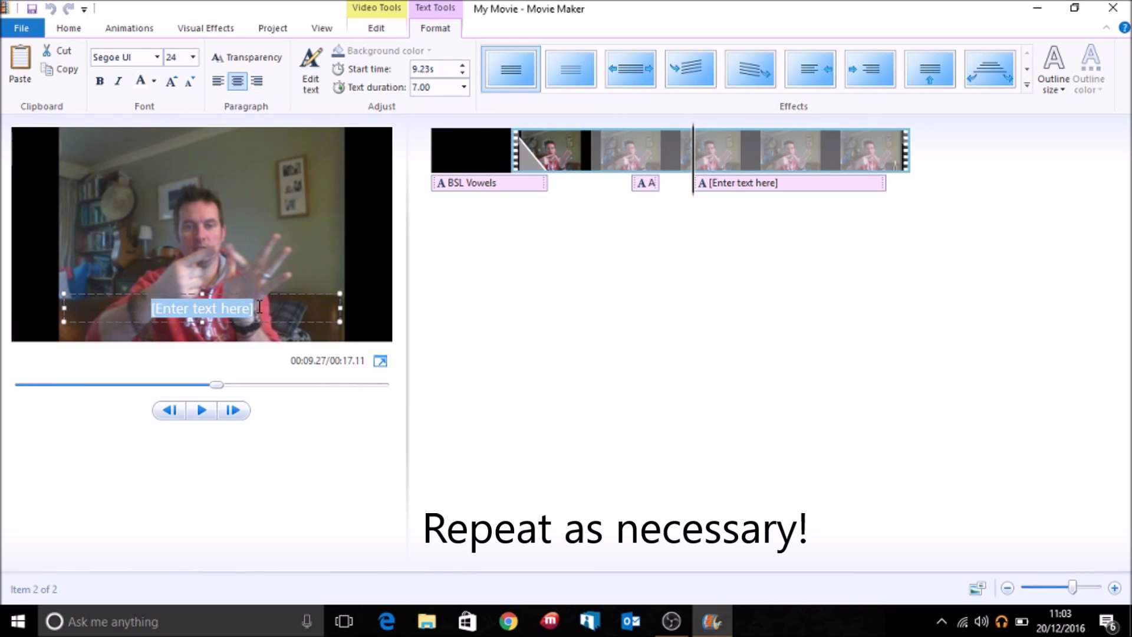
{"action": "key", "text": "Delete"}
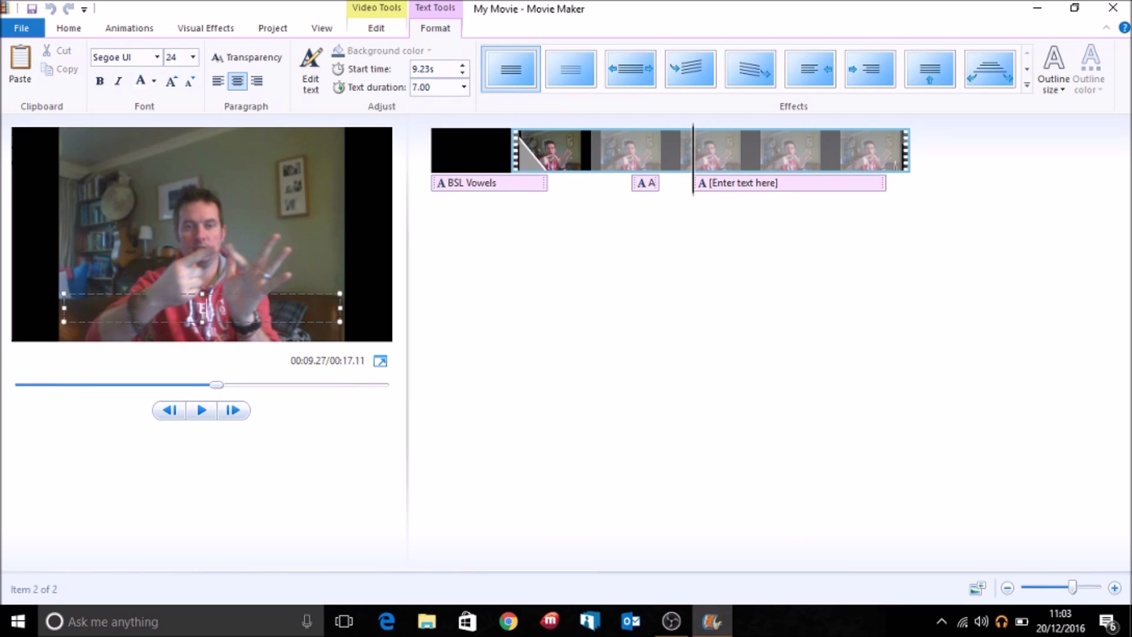
Format the "E" caption with font size 48, yellow text and a text duration of 1.00 second.
{"action": "left_click", "coordinate": [194, 57]}
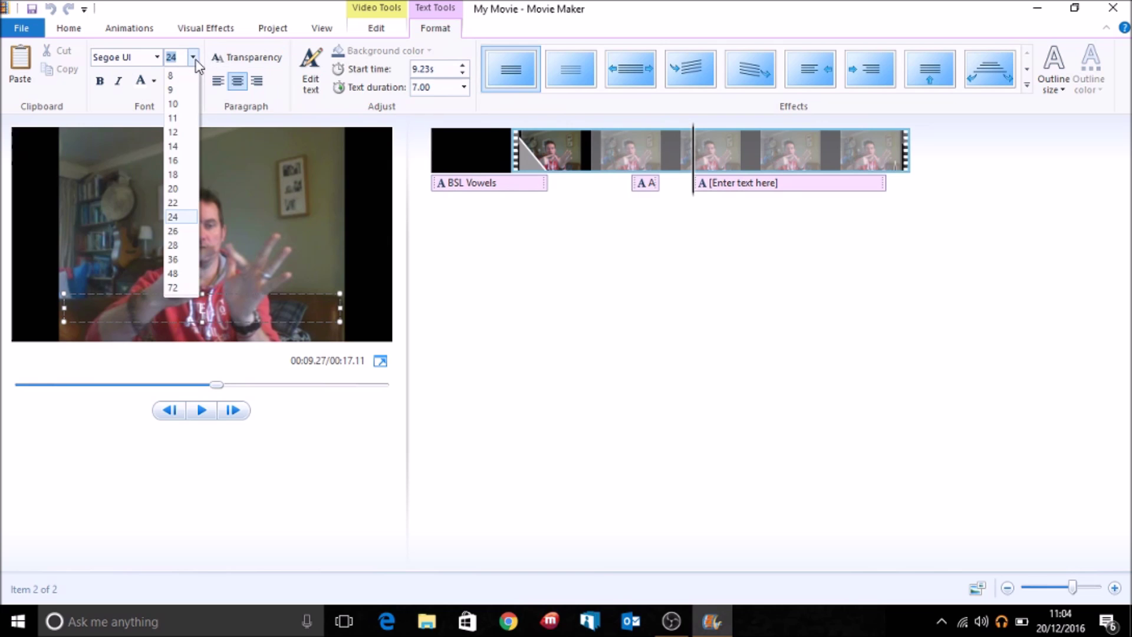
{"action": "left_click", "coordinate": [172, 273]}
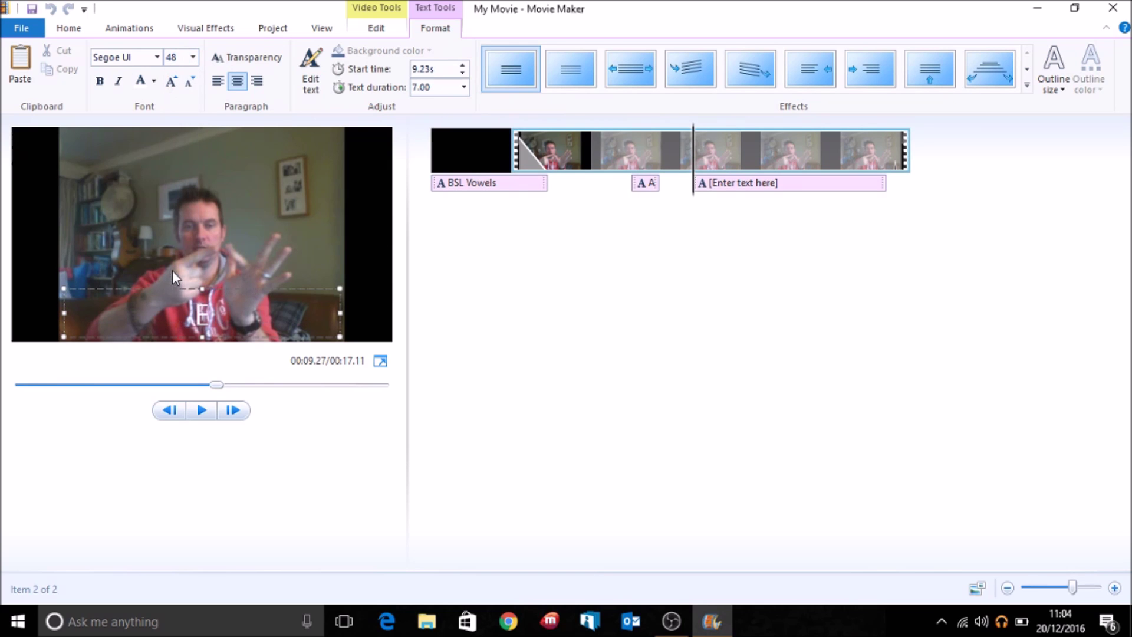
{"action": "left_click", "coordinate": [153, 83]}
{"action": "left_click", "coordinate": [157, 150]}
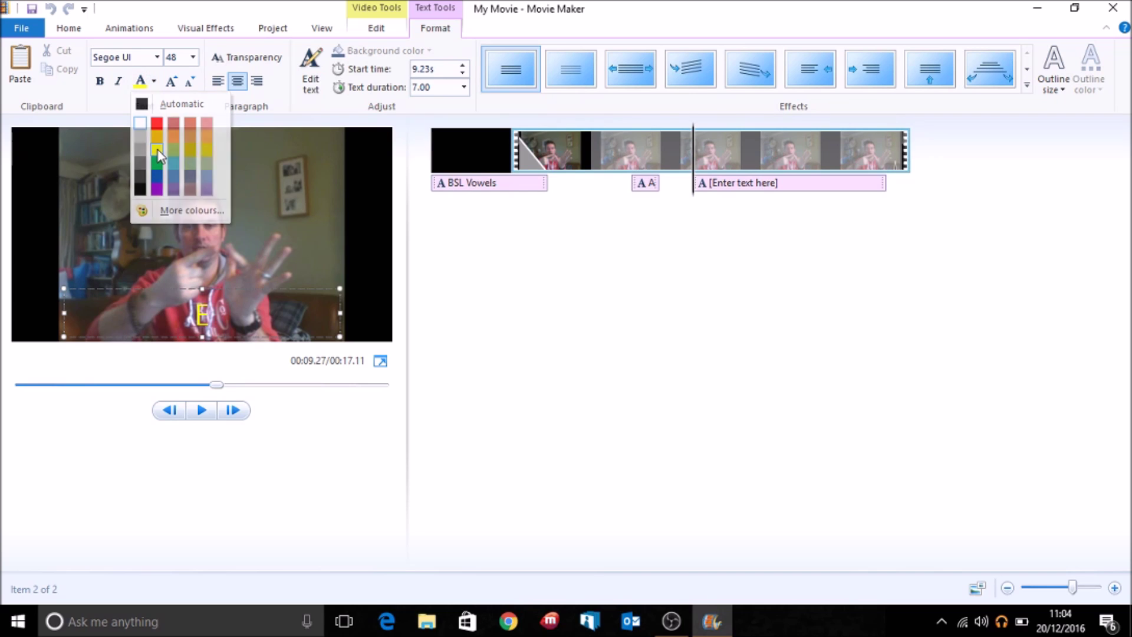
{"action": "left_click", "coordinate": [464, 88]}
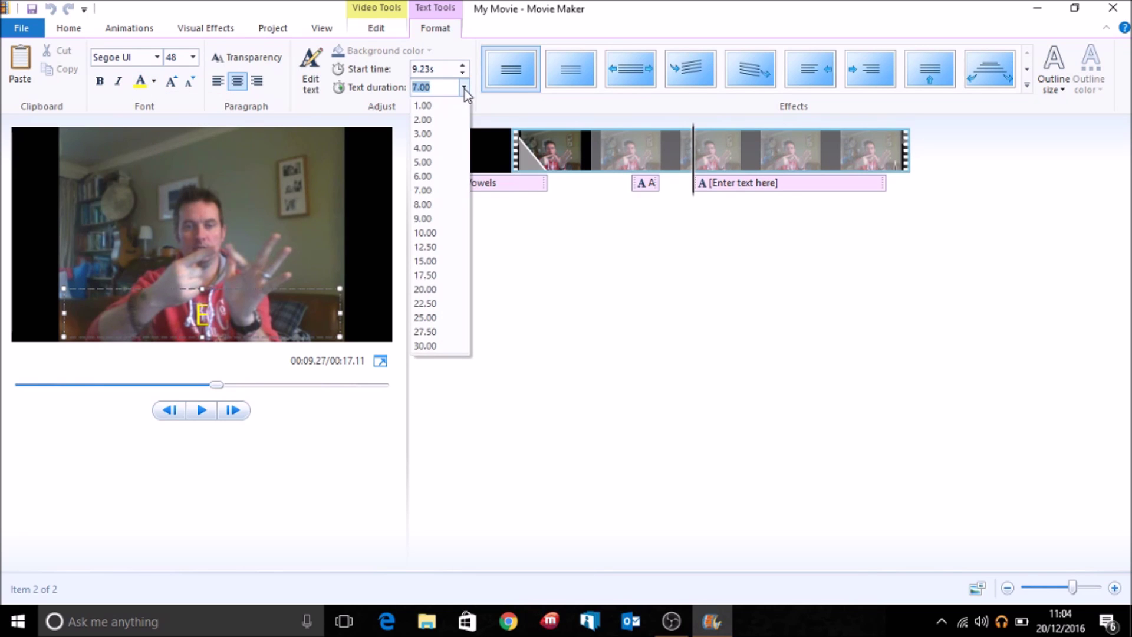
{"action": "left_click", "coordinate": [423, 106]}
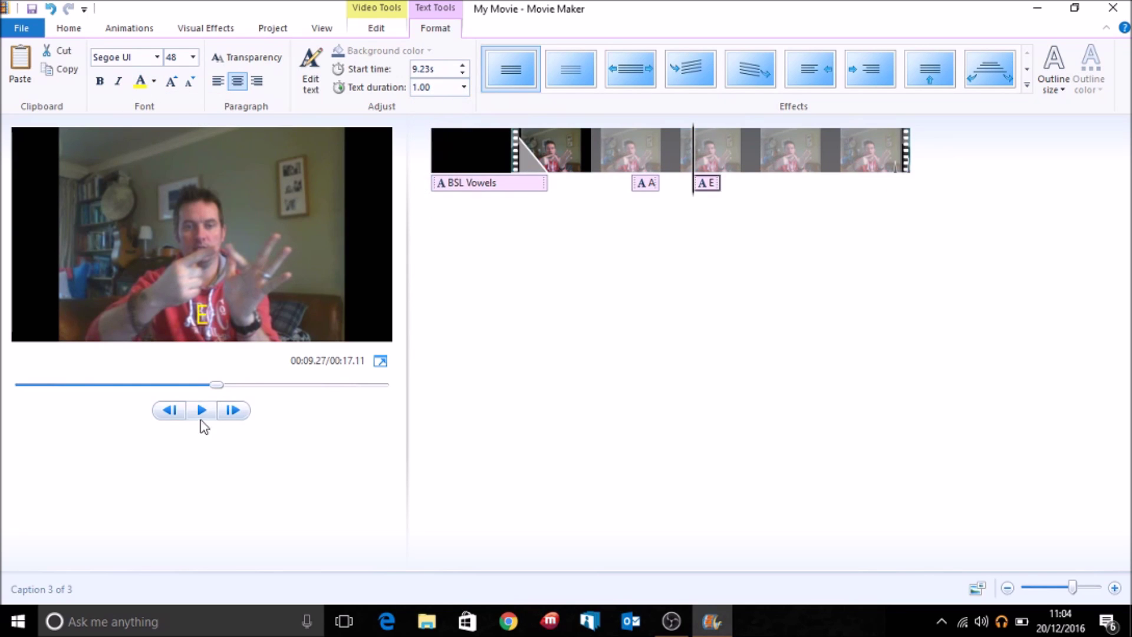
Play the movie on to about 11.27 seconds and add a caption reading "I" there.
{"action": "left_click", "coordinate": [202, 413]}
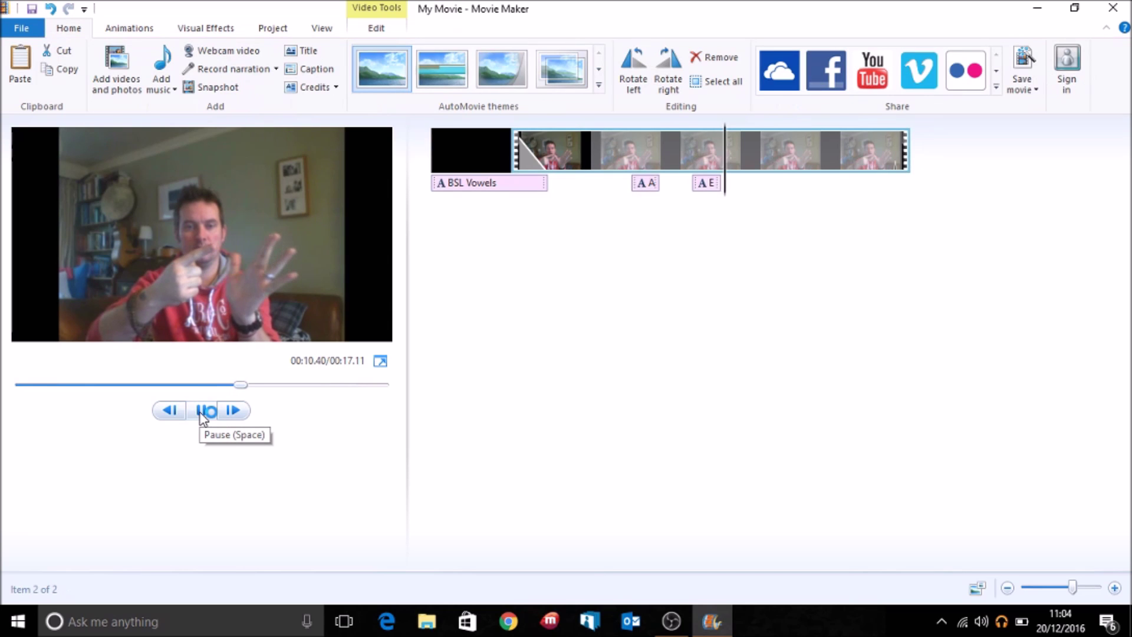
{"action": "left_click", "coordinate": [204, 412]}
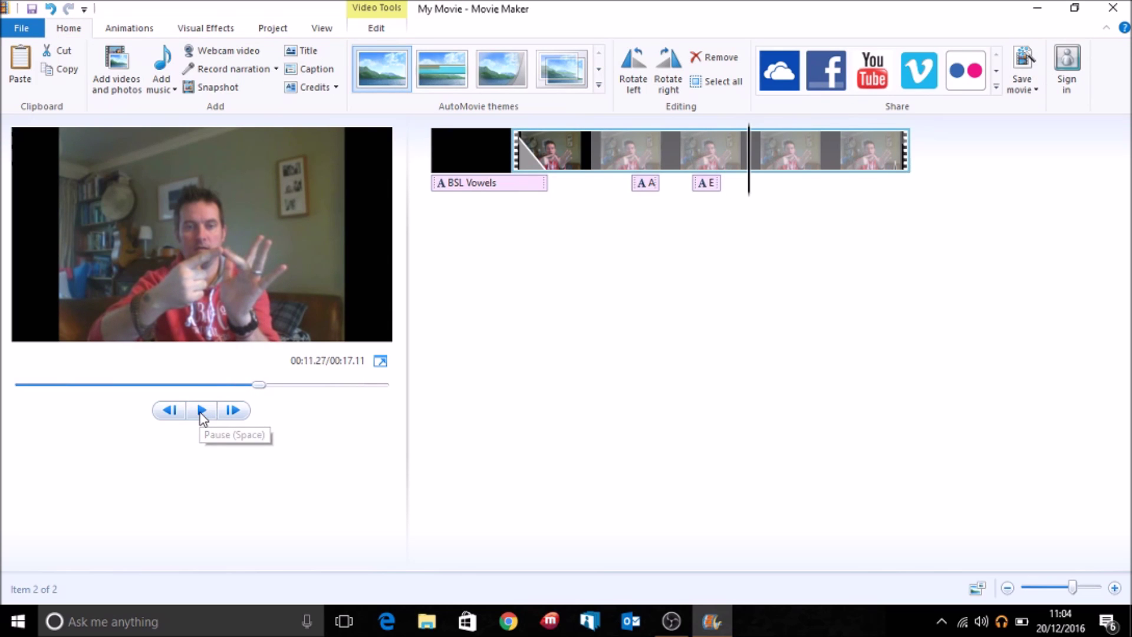
{"action": "left_click", "coordinate": [318, 71]}
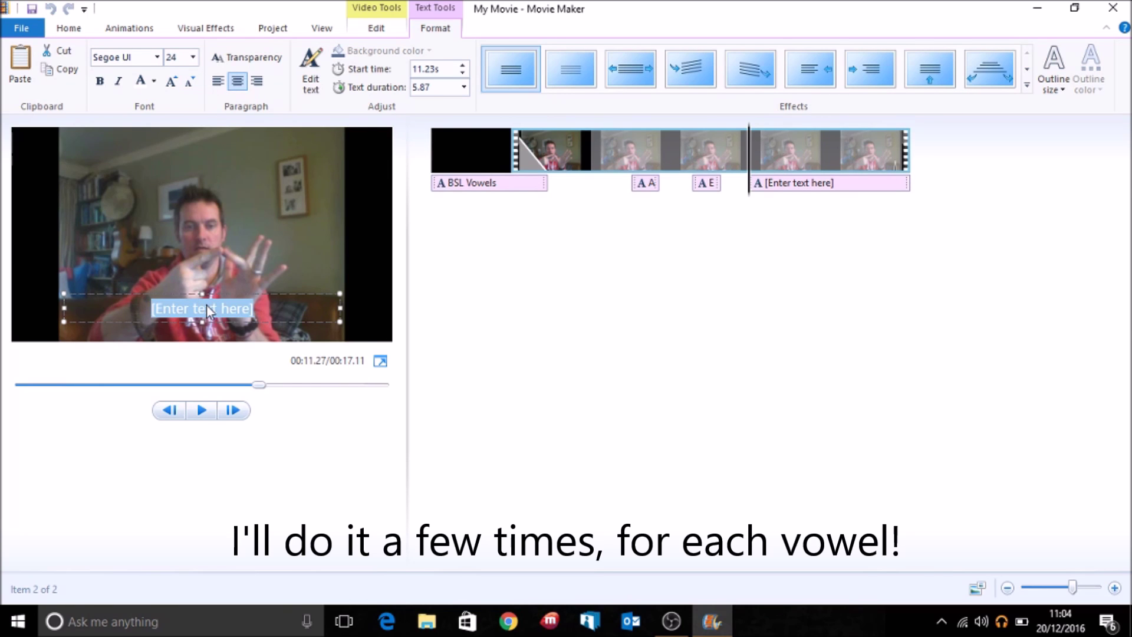
{"action": "key", "text": "BackSpace"}
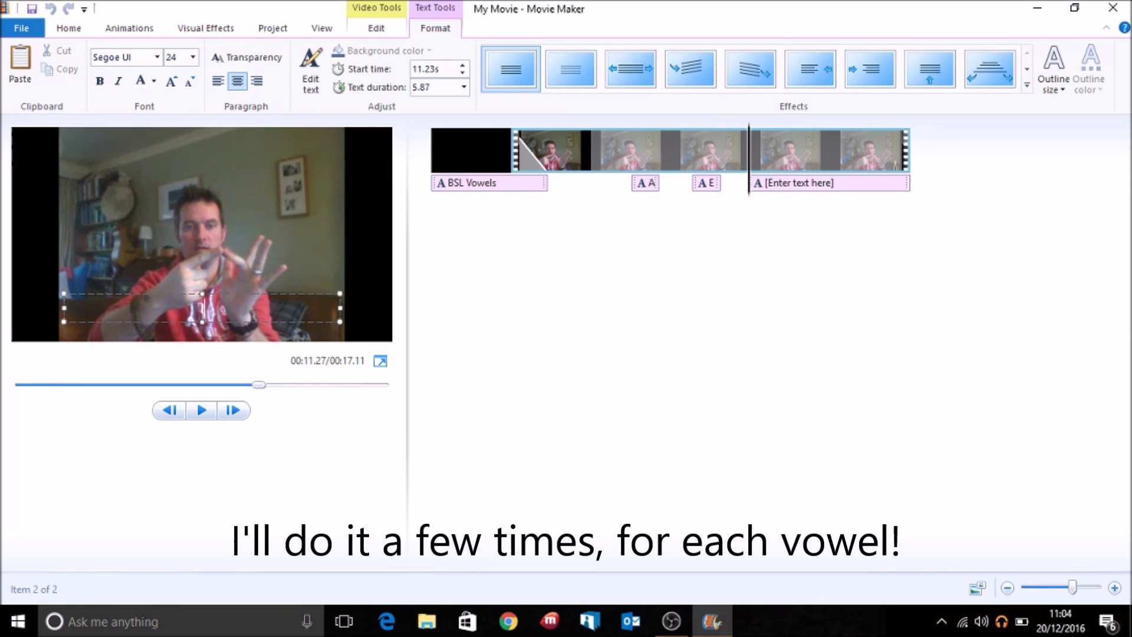
Format the "I" caption with font size 48, yellow text and a text duration of 1.00 second.
{"action": "left_click", "coordinate": [194, 57]}
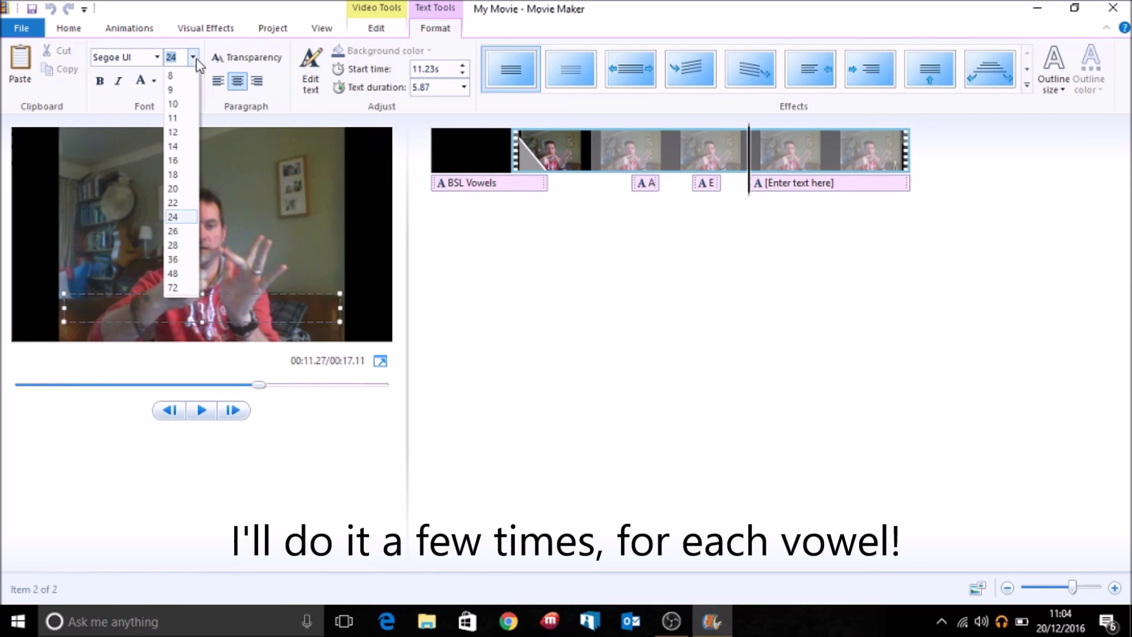
{"action": "left_click", "coordinate": [174, 273]}
{"action": "left_click", "coordinate": [154, 82]}
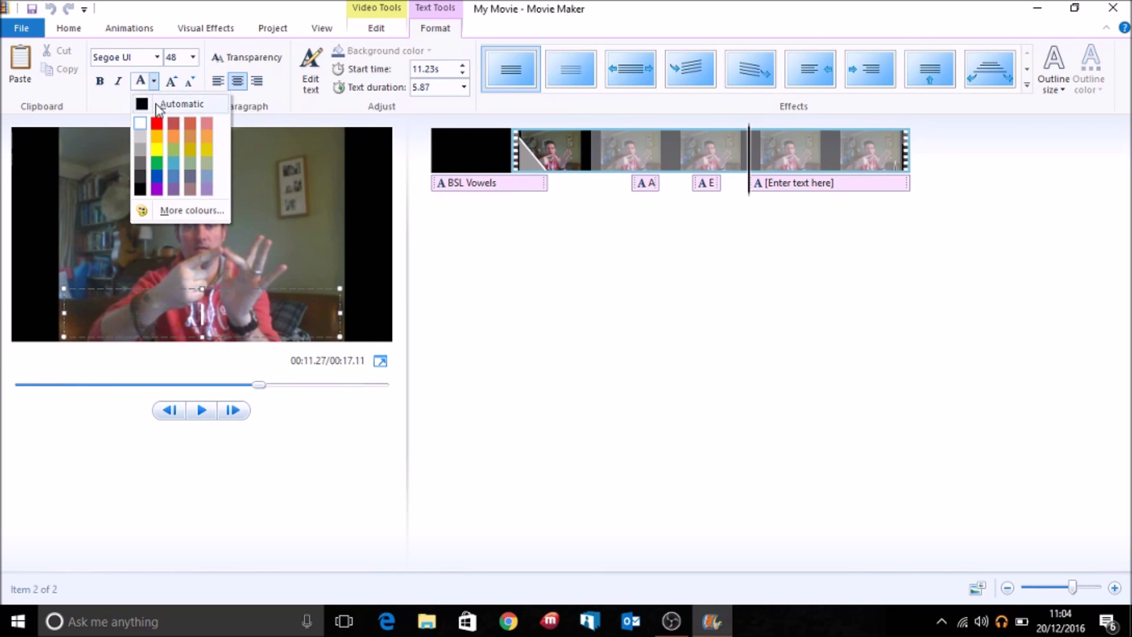
{"action": "left_click", "coordinate": [162, 152]}
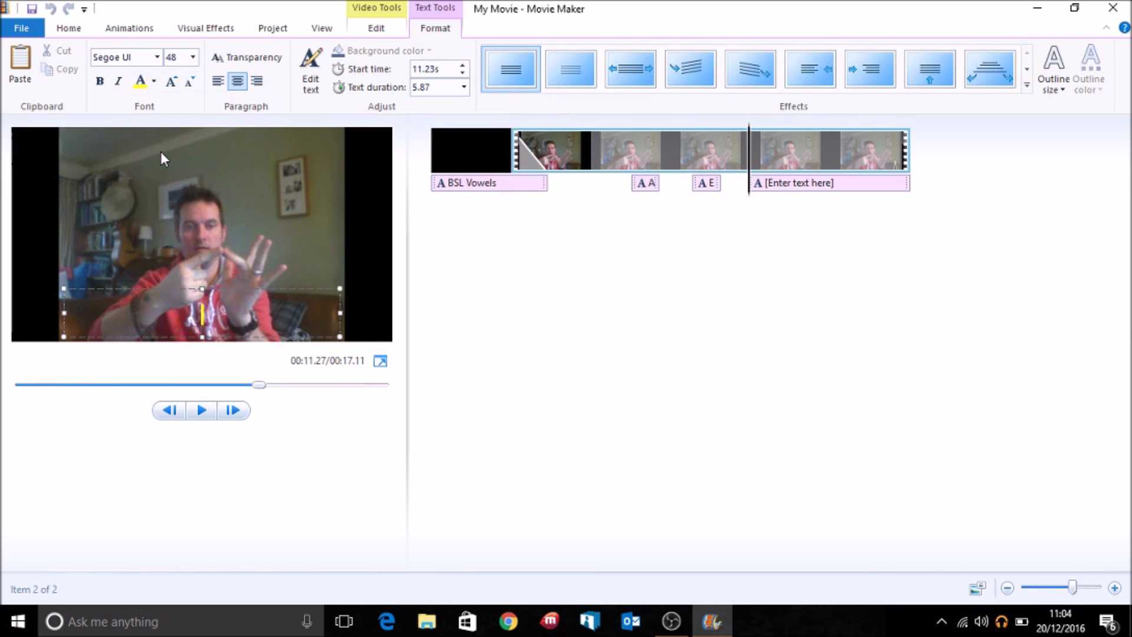
{"action": "left_click", "coordinate": [463, 88]}
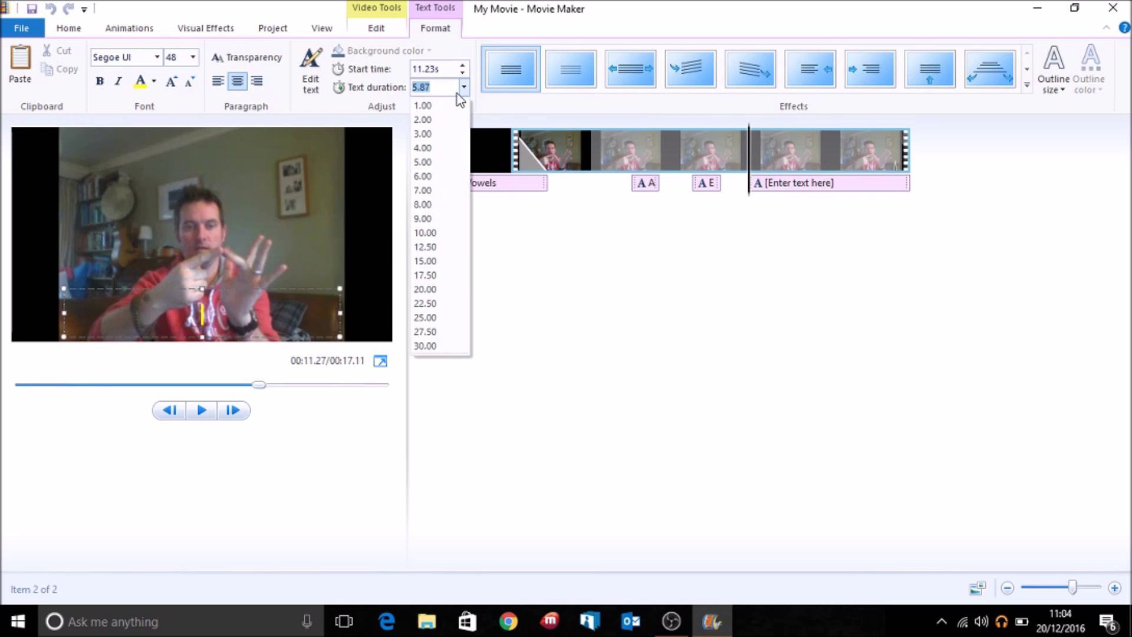
{"action": "left_click", "coordinate": [432, 106]}
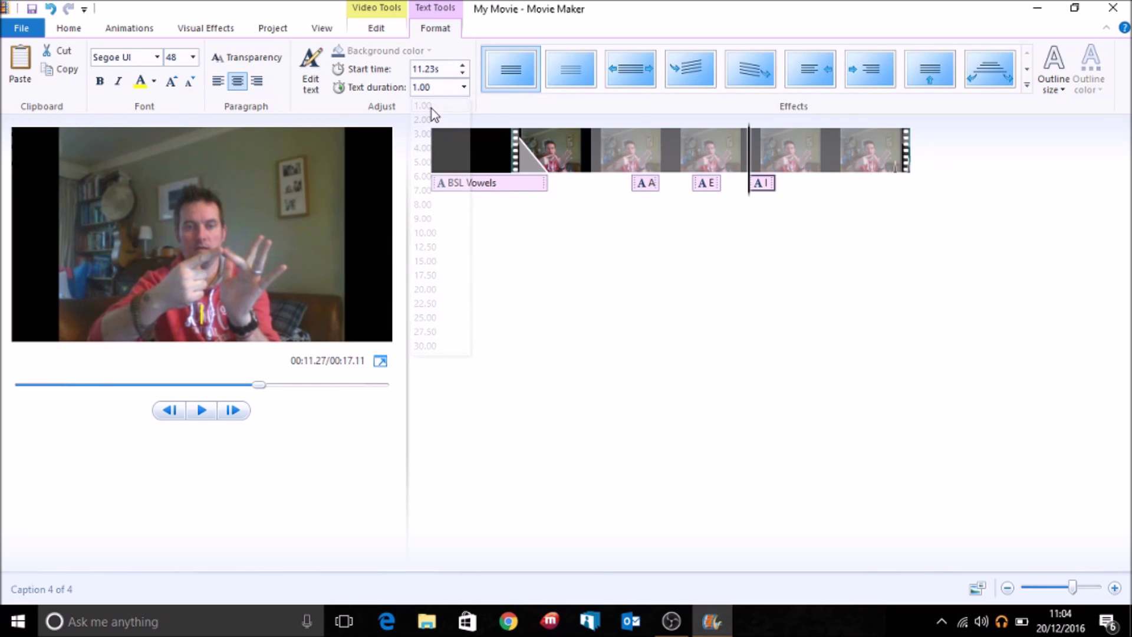
Play the movie on to about 12.93 seconds and insert a new caption there.
{"action": "left_click", "coordinate": [203, 414]}
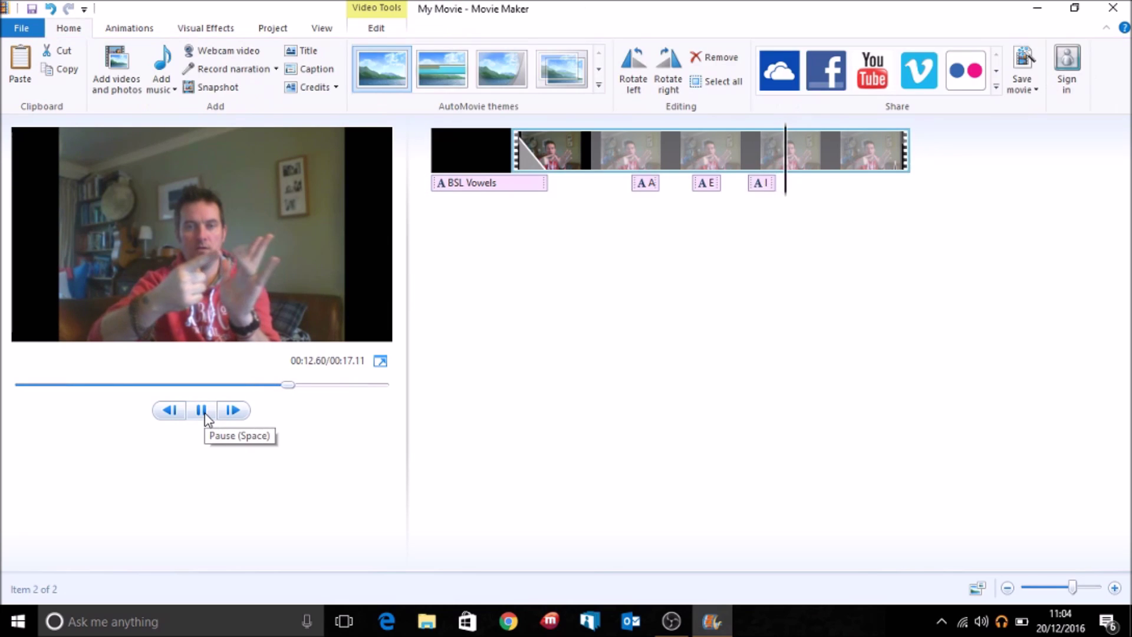
{"action": "left_click", "coordinate": [201, 411]}
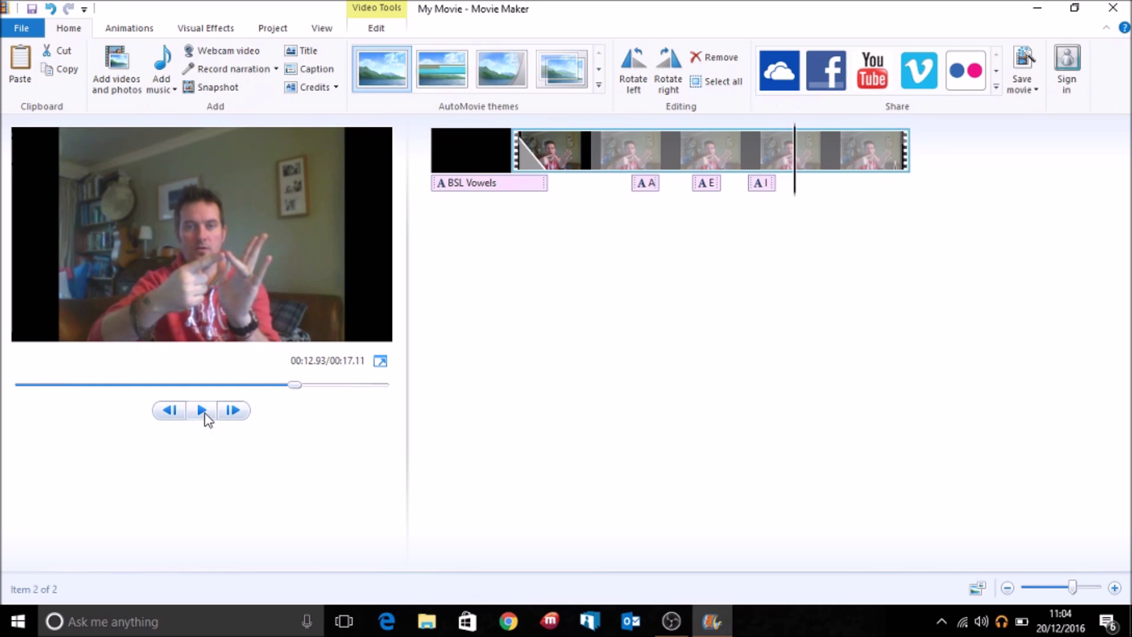
{"action": "left_click", "coordinate": [314, 69]}
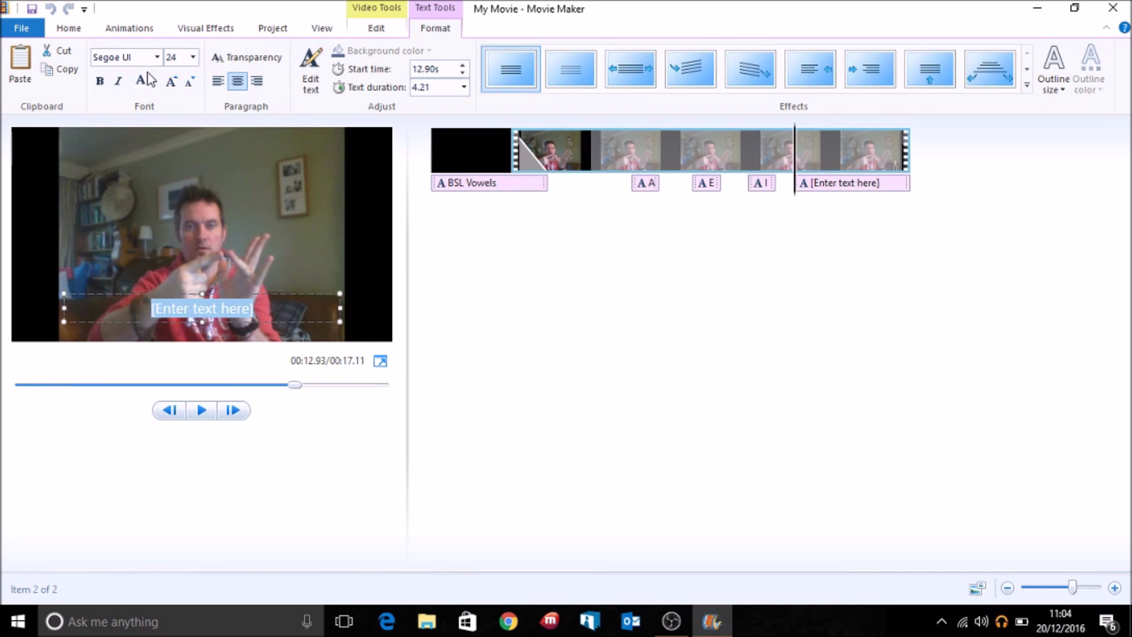
Make the new caption read "O" in yellow at font size 48, with a text duration of 1.00 second.
{"action": "left_click", "coordinate": [193, 57]}
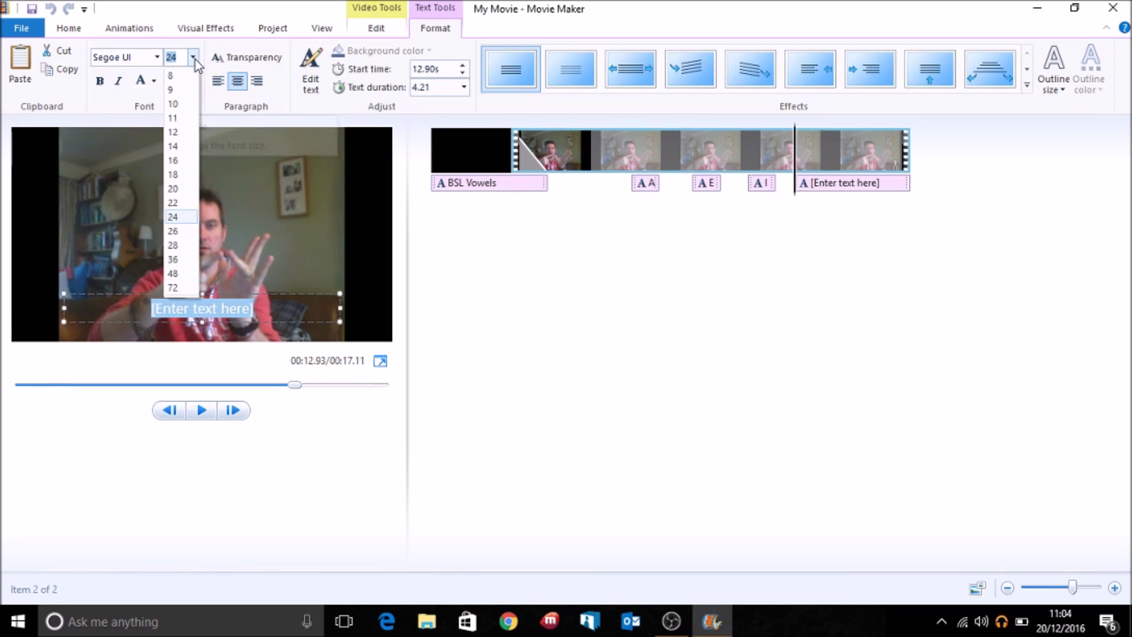
{"action": "left_click", "coordinate": [174, 273]}
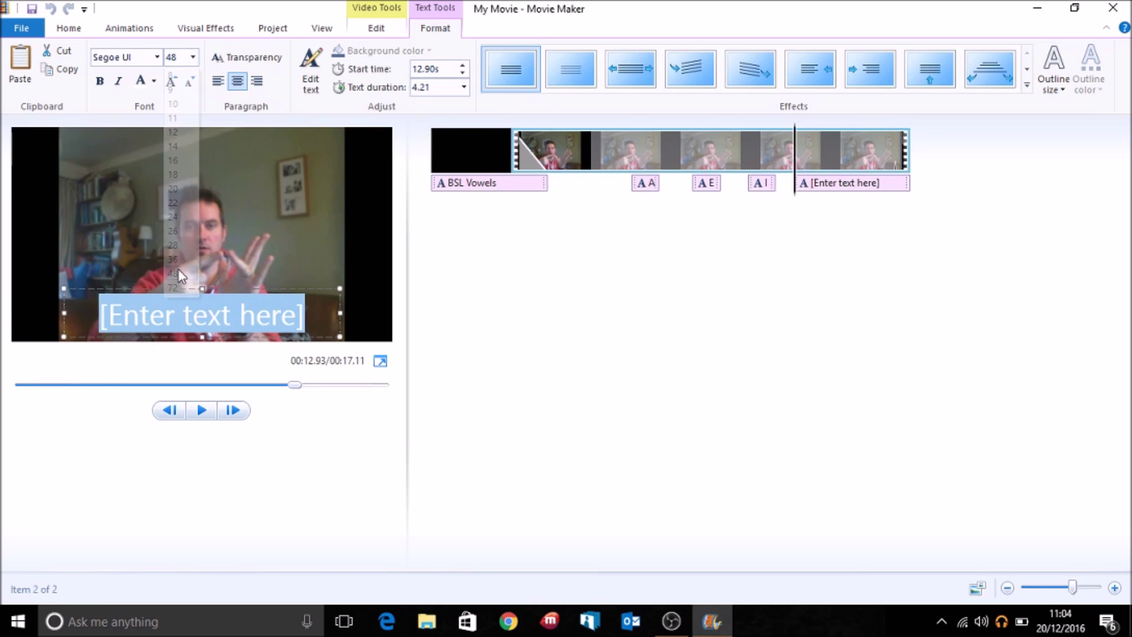
{"action": "left_click", "coordinate": [155, 83]}
{"action": "left_click", "coordinate": [156, 149]}
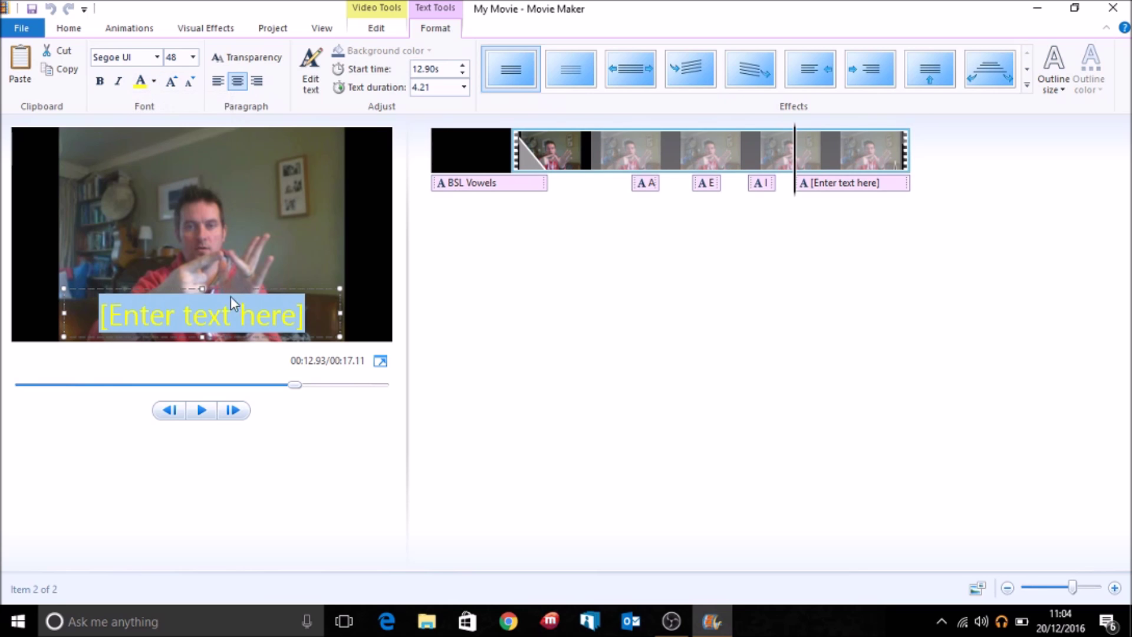
{"action": "left_click_drag", "start_coordinate": [311, 318], "coordinate": [103, 319]}
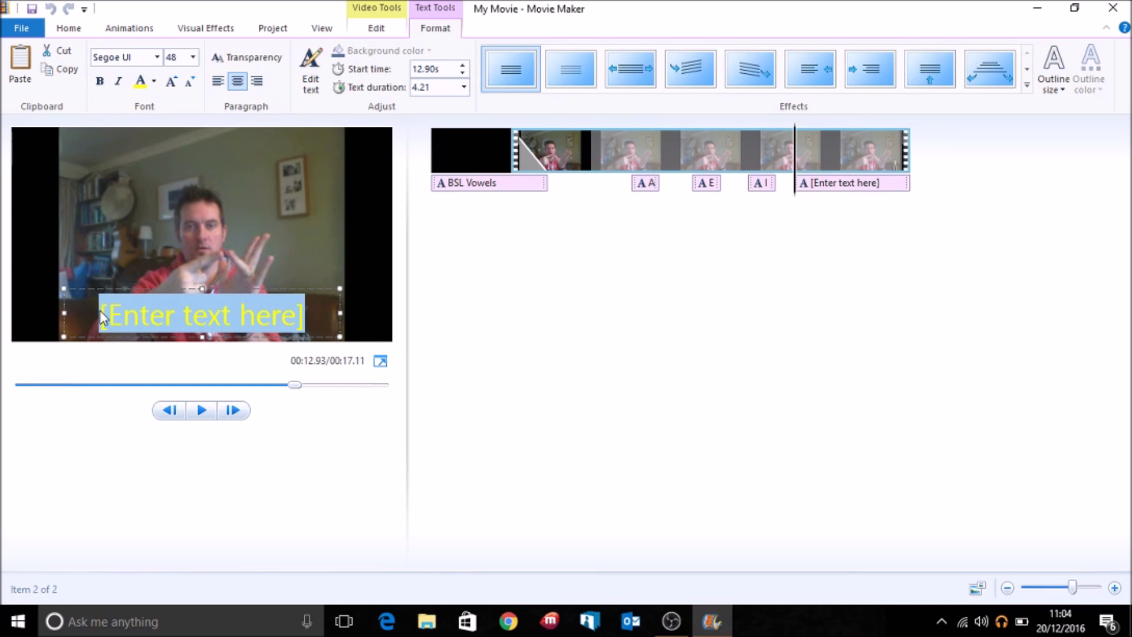
{"action": "type", "text": "O"}
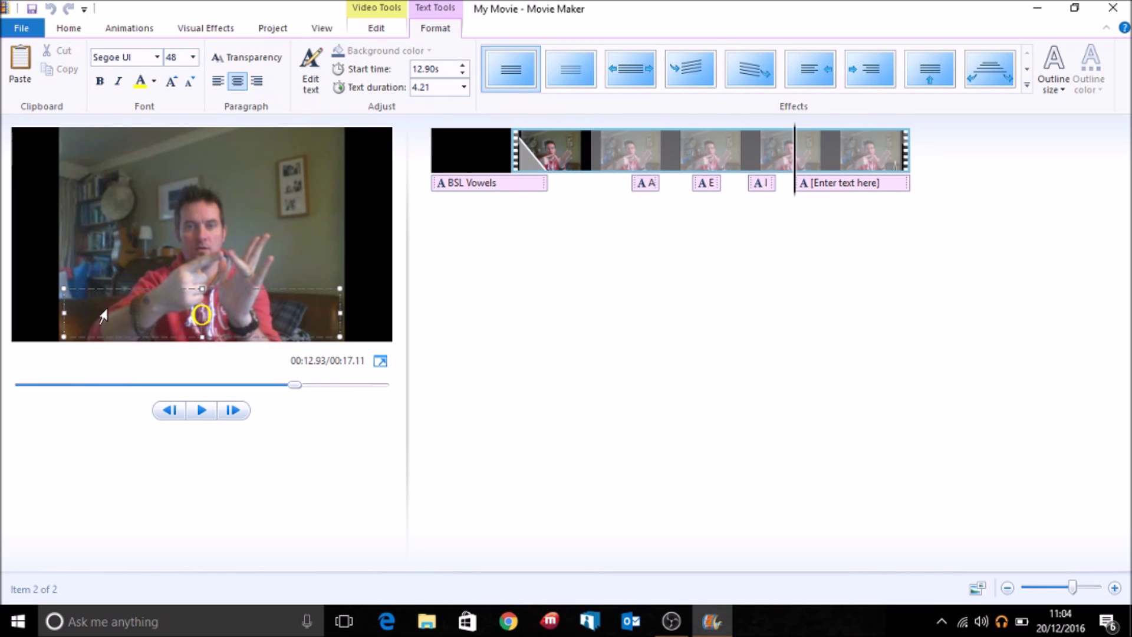
{"action": "left_click", "coordinate": [463, 88]}
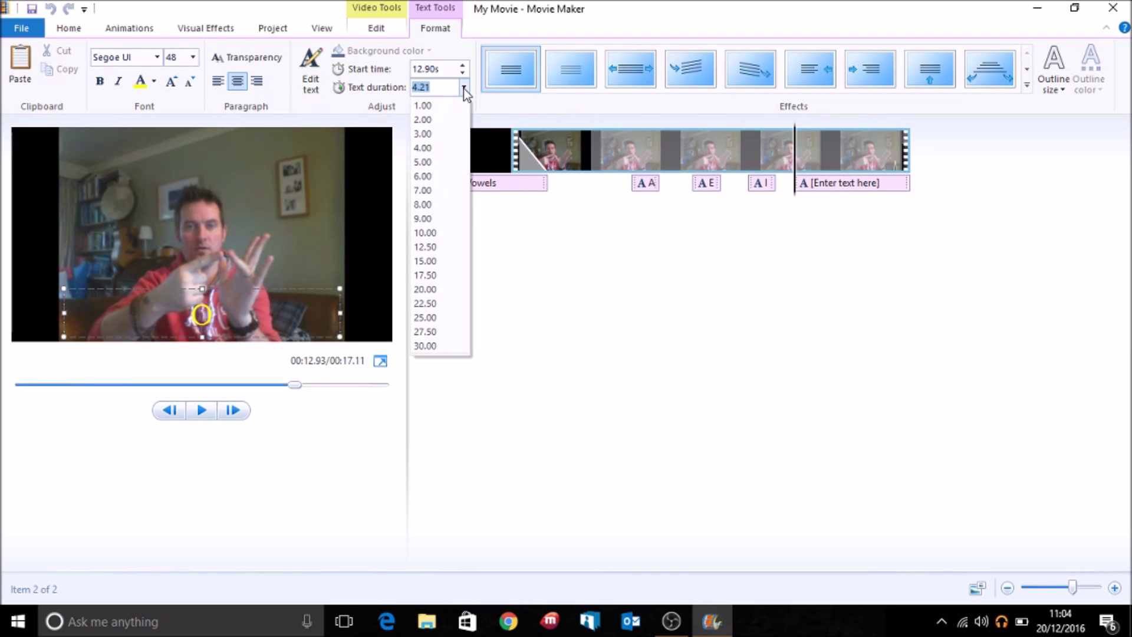
{"action": "left_click", "coordinate": [423, 106]}
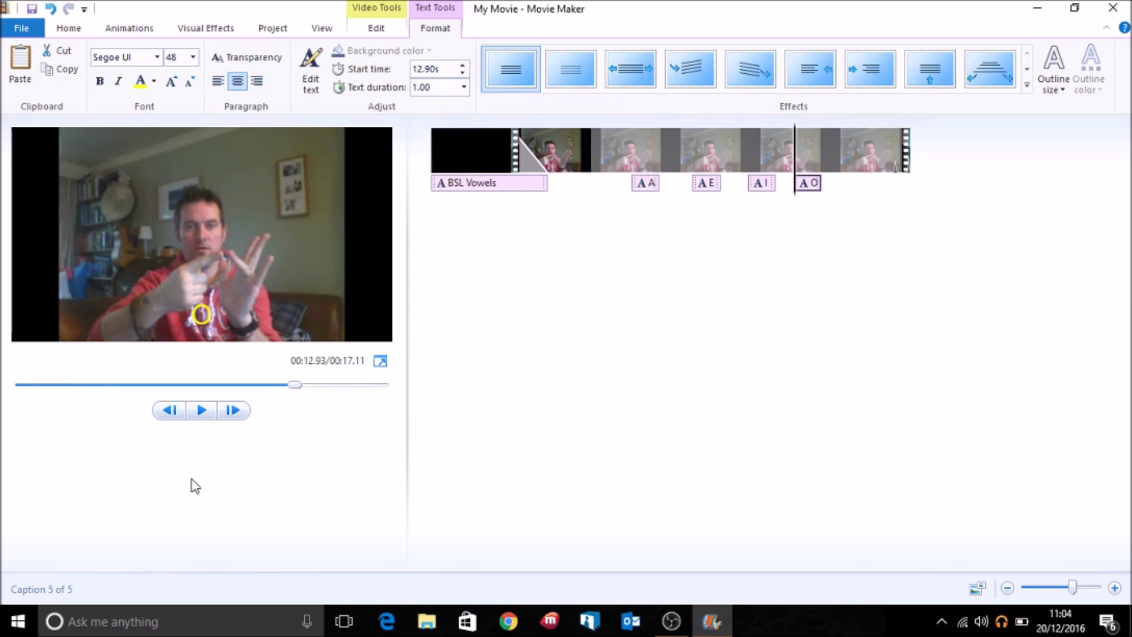
Play the movie on to about 14.37 seconds and insert a caption there with yellow text at font size 48.
{"action": "left_click", "coordinate": [203, 411]}
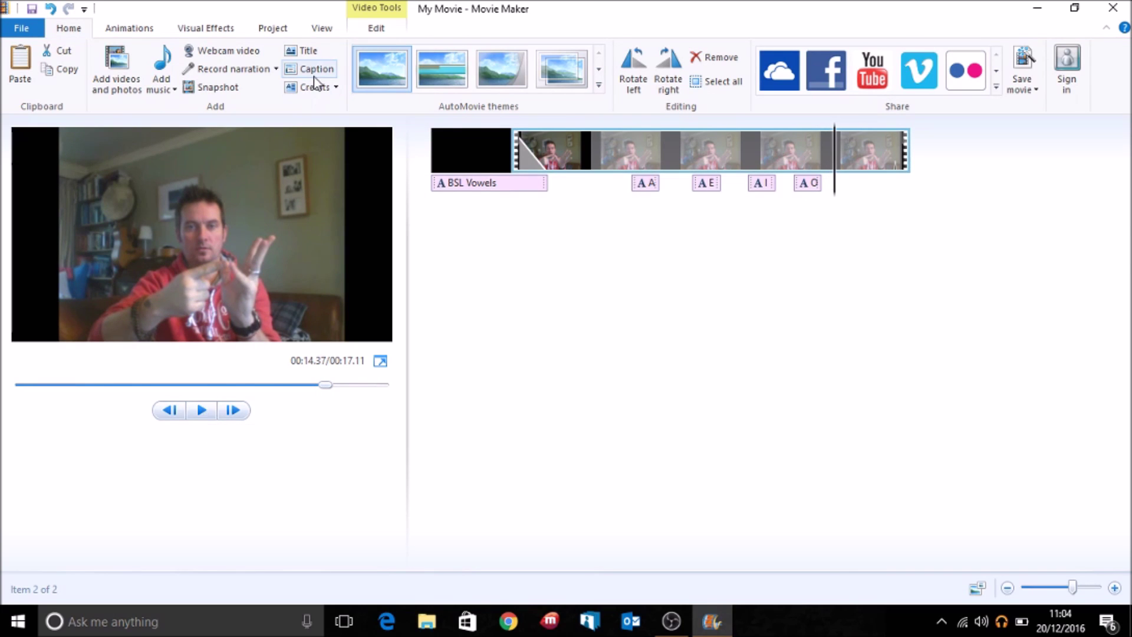
{"action": "left_click", "coordinate": [316, 70]}
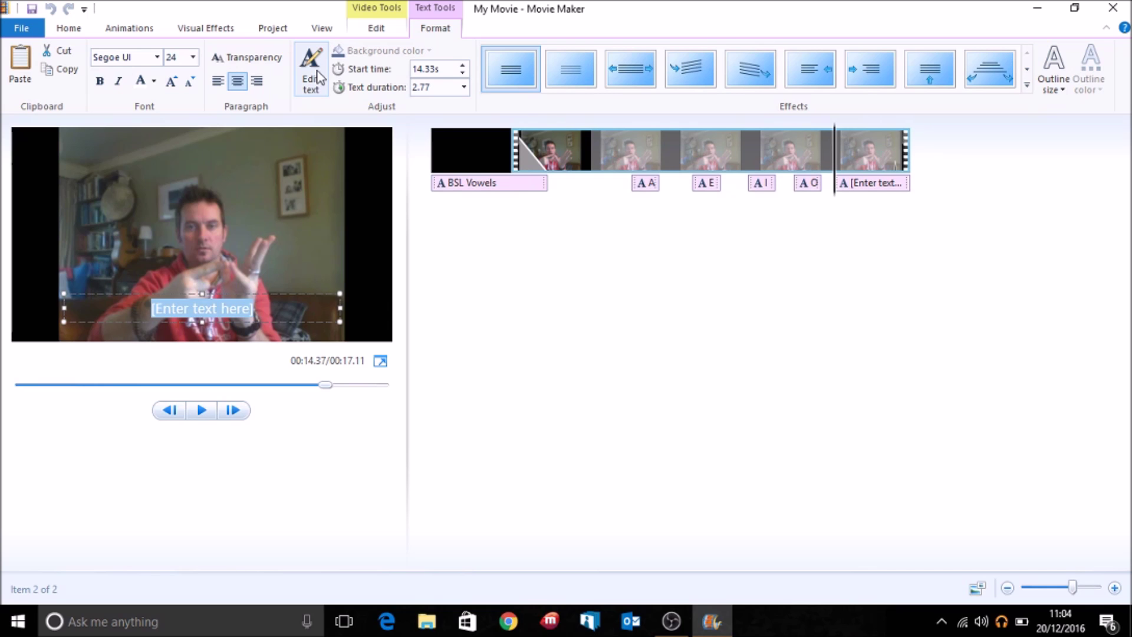
{"action": "left_click", "coordinate": [154, 81]}
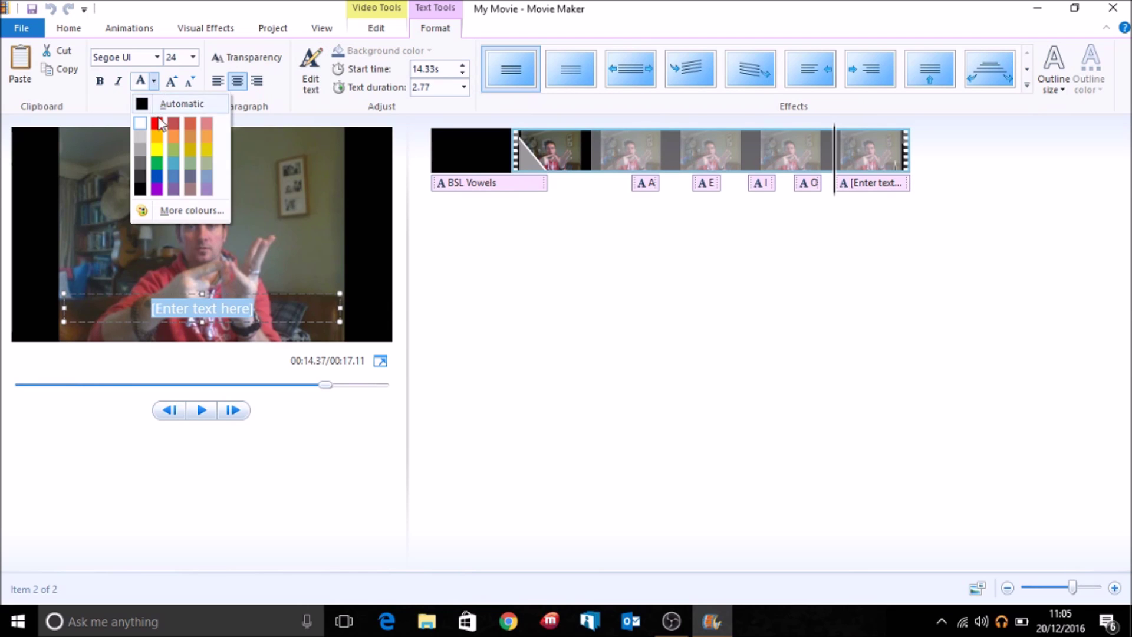
{"action": "left_click", "coordinate": [157, 151]}
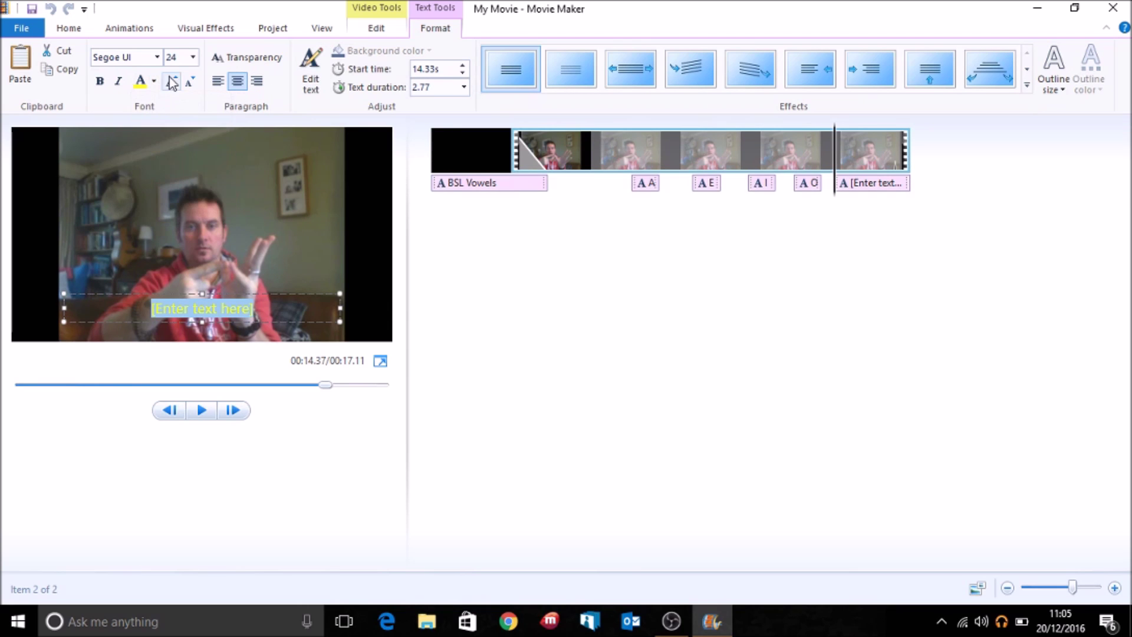
{"action": "left_click", "coordinate": [193, 57]}
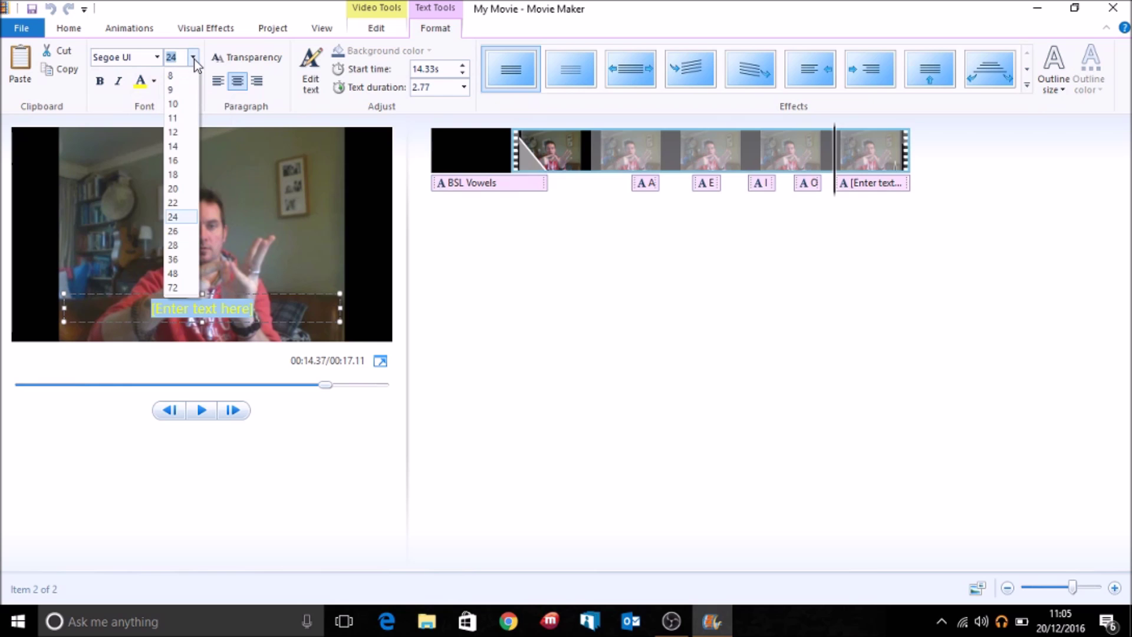
{"action": "left_click", "coordinate": [186, 275]}
Make the new caption read "U" and set its text duration to 1.00 second.
{"action": "left_click_drag", "start_coordinate": [311, 321], "coordinate": [101, 320]}
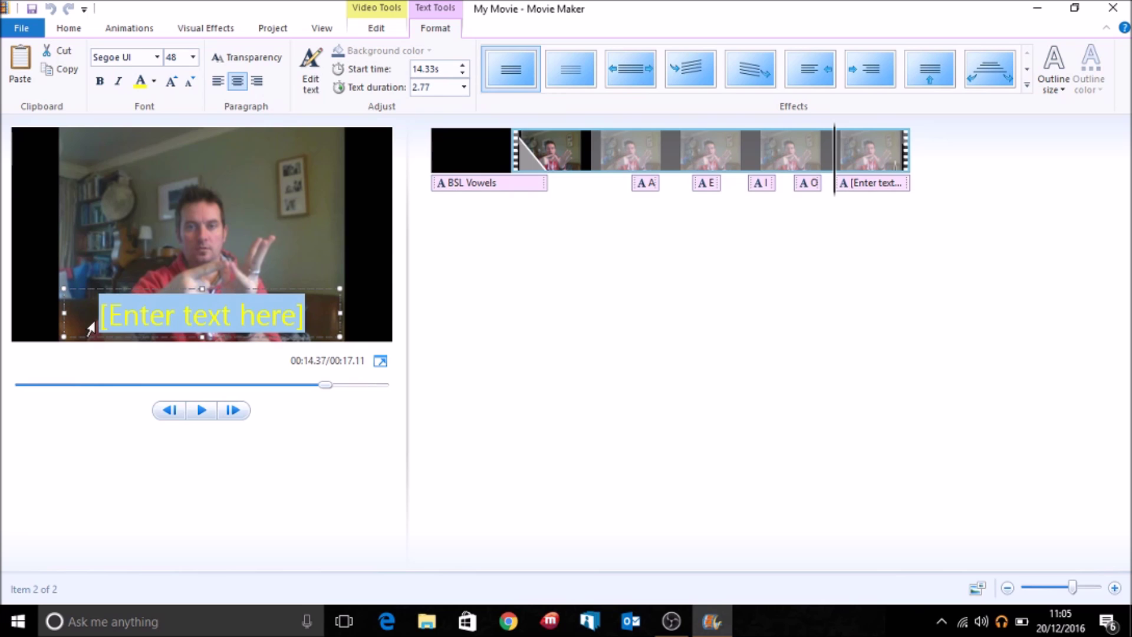
{"action": "type", "text": "U"}
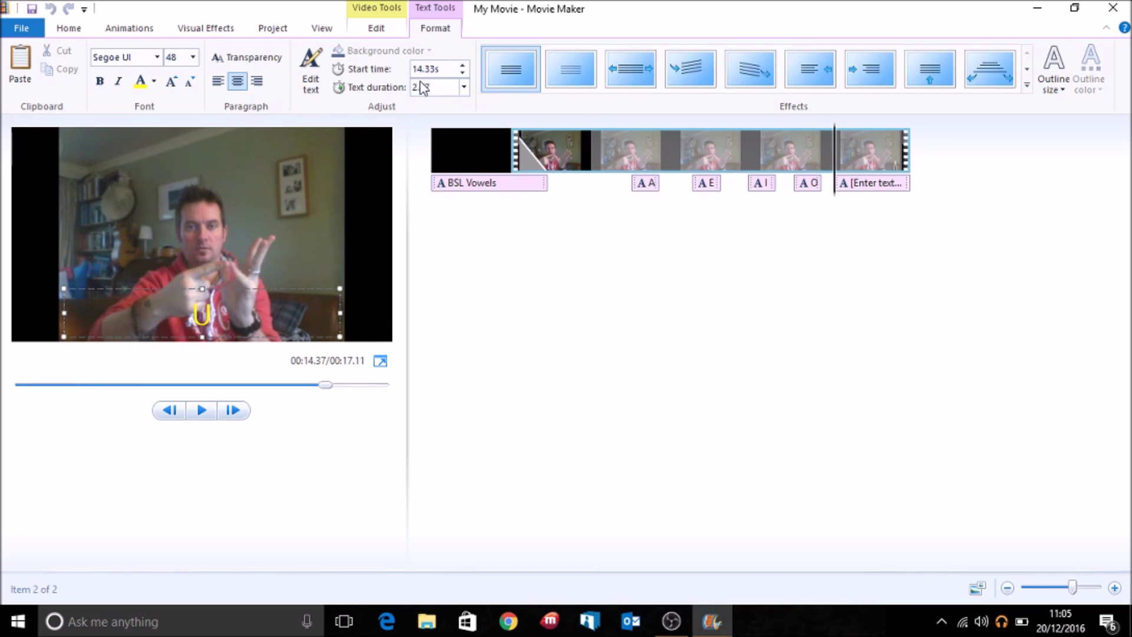
{"action": "left_click", "coordinate": [465, 88]}
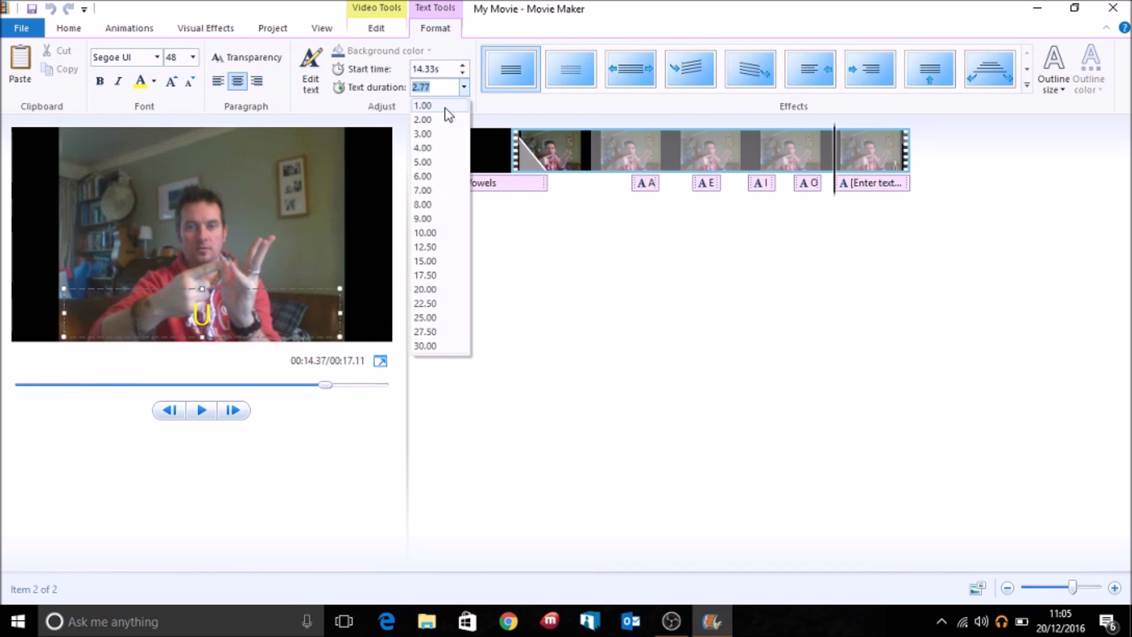
{"action": "left_click", "coordinate": [446, 107]}
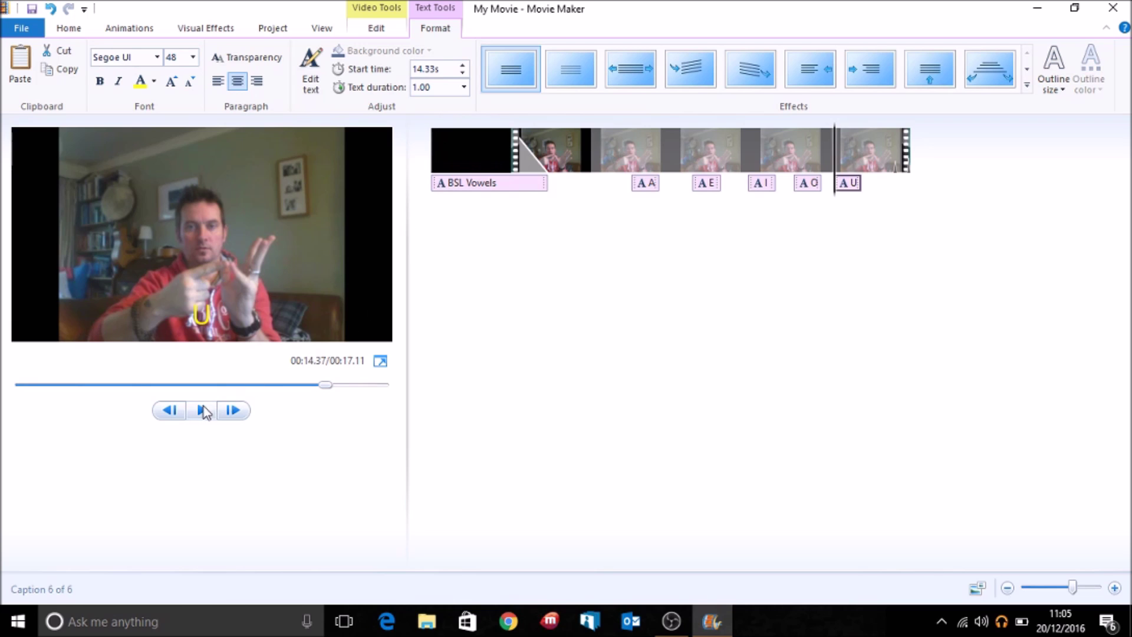
Play the movie on to about 16.27 seconds and add a credits screen at the end.
{"action": "left_click", "coordinate": [203, 412]}
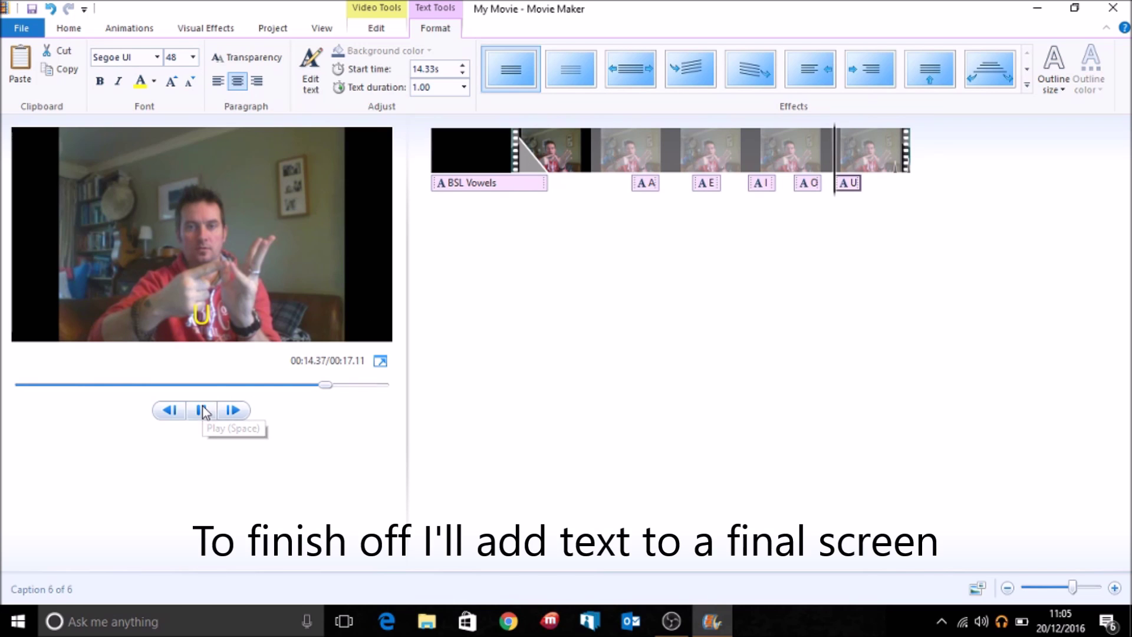
{"action": "left_click", "coordinate": [203, 411]}
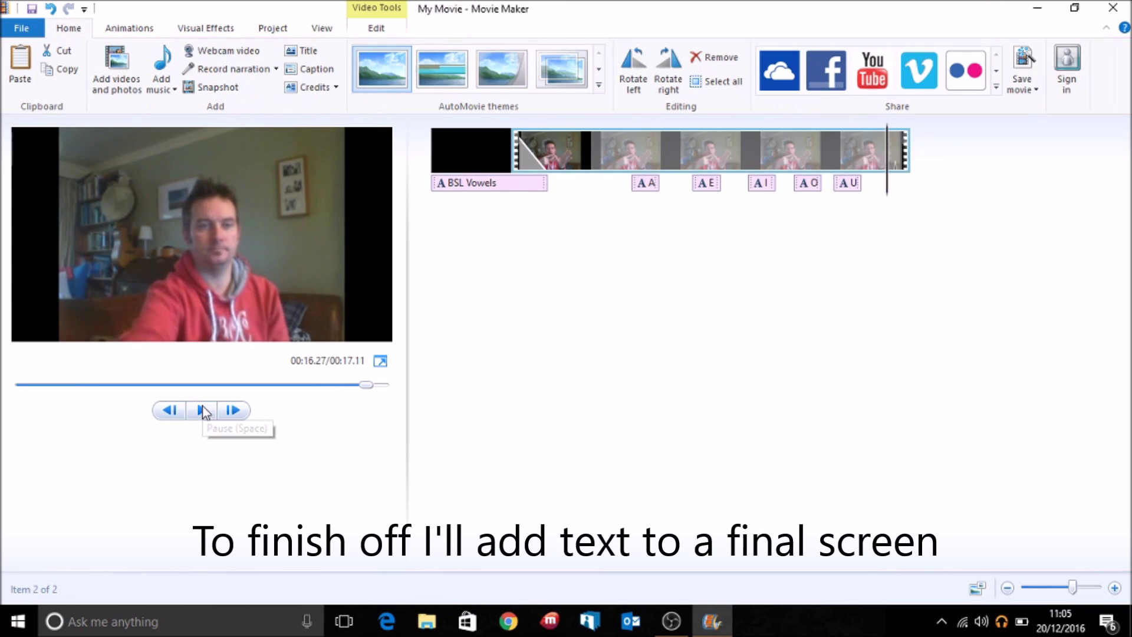
{"action": "left_click", "coordinate": [316, 89]}
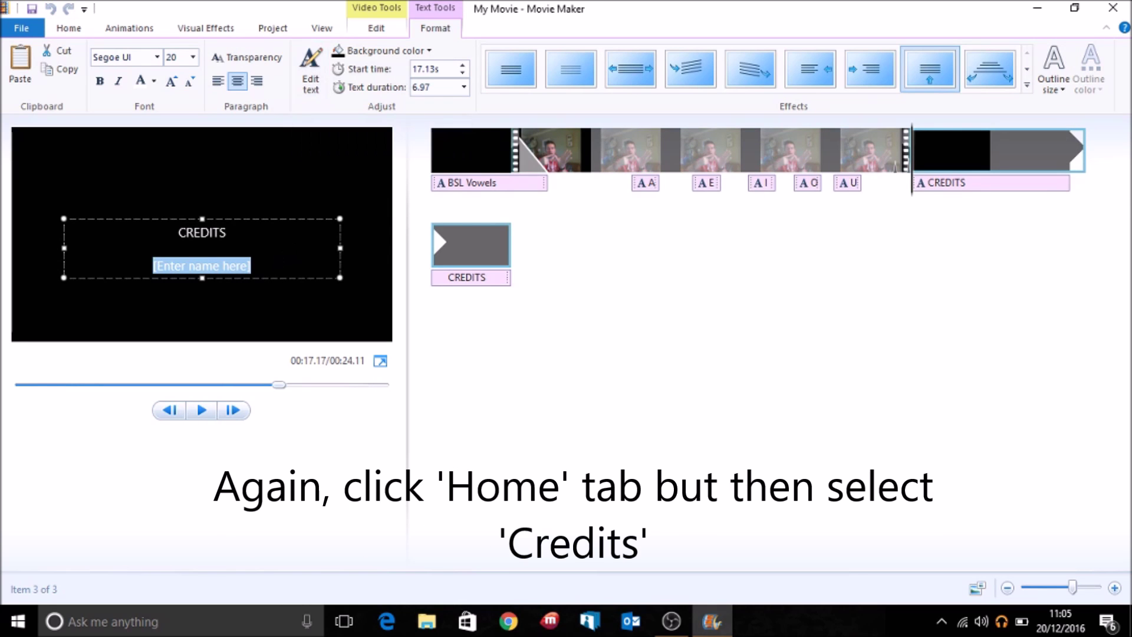
Replace all the credits text with "Hope that was useful", the recipient's first name and "? Windows Movie Maker is a free program included in windows.".
{"action": "key", "text": "ctrl+a"}
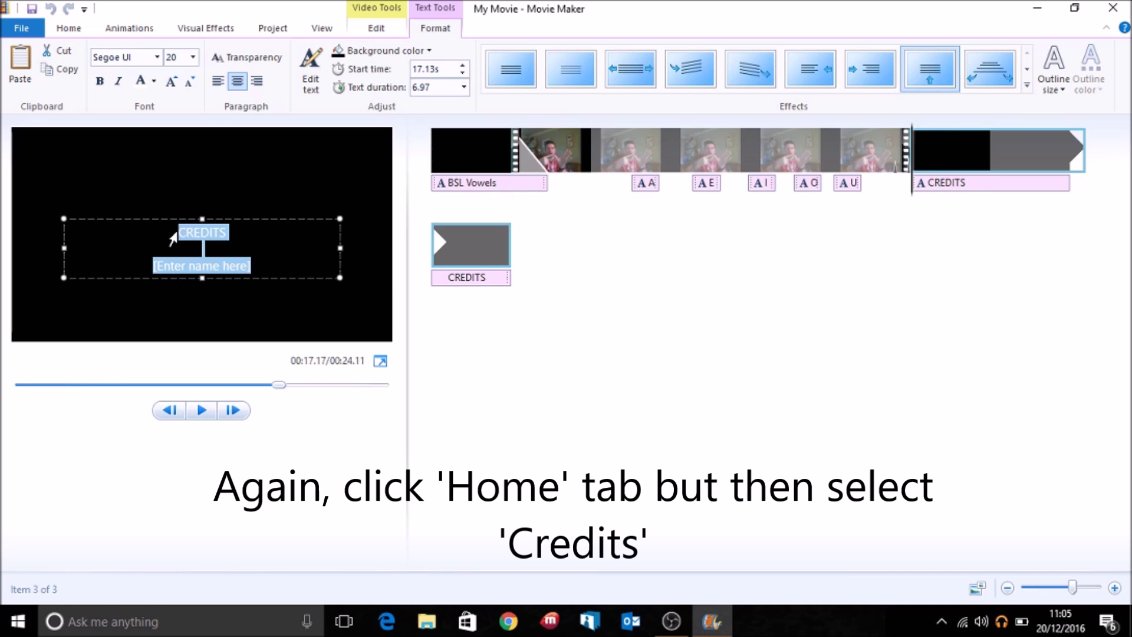
{"action": "type", "text": "Hope that was useful Jonty?"}
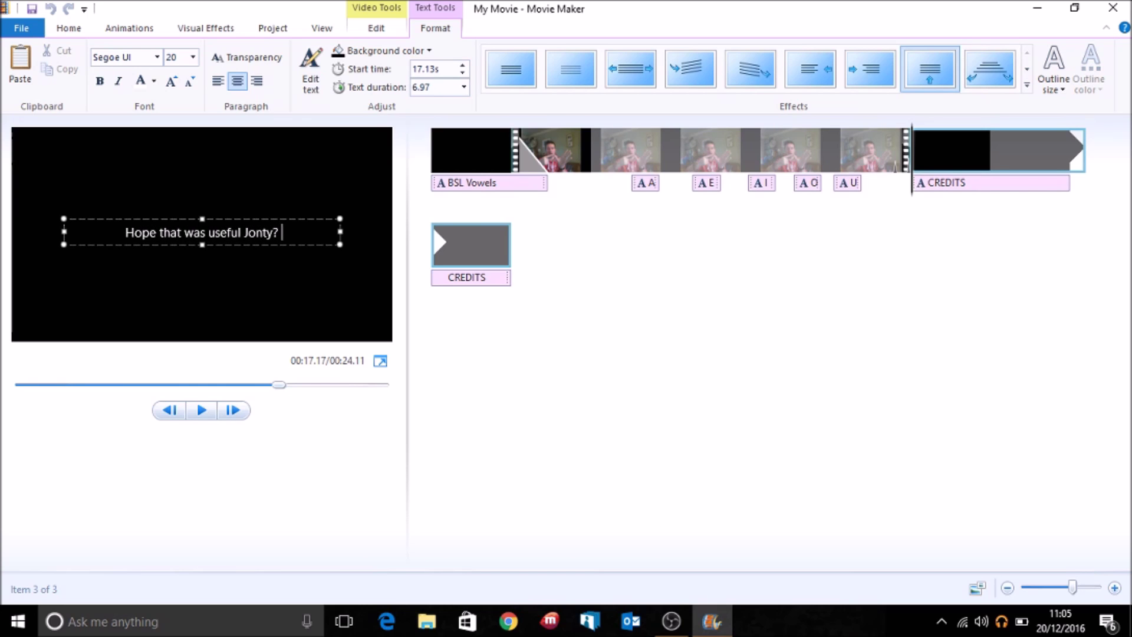
{"action": "type", "text": " Window"}
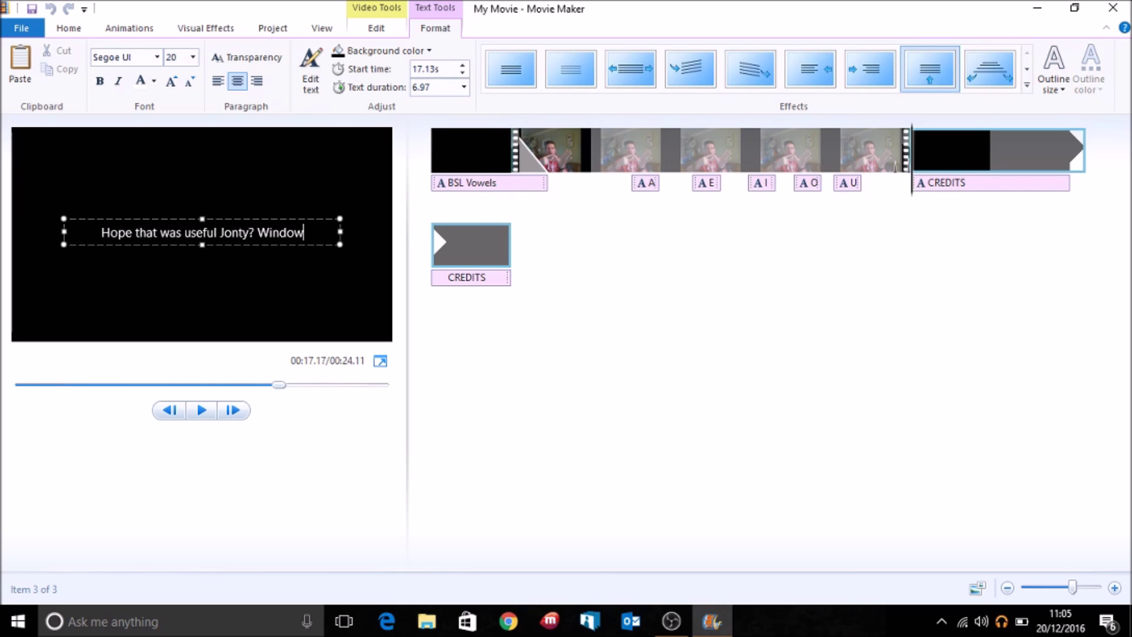
{"action": "type", "text": "s Movie"}
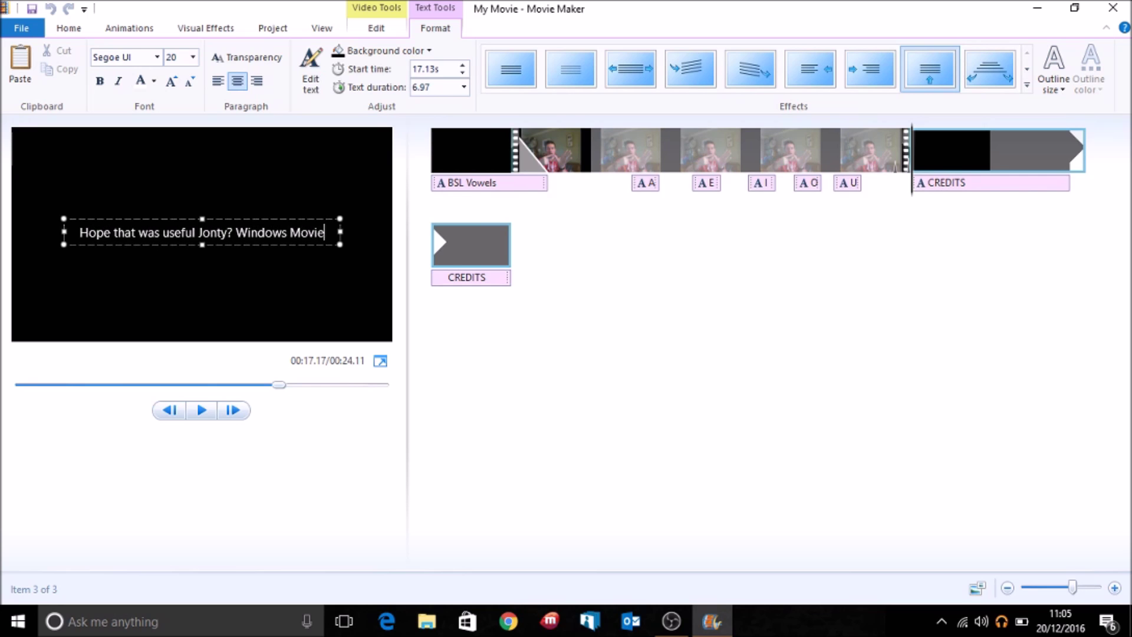
{"action": "type", "text": " Maker is a "}
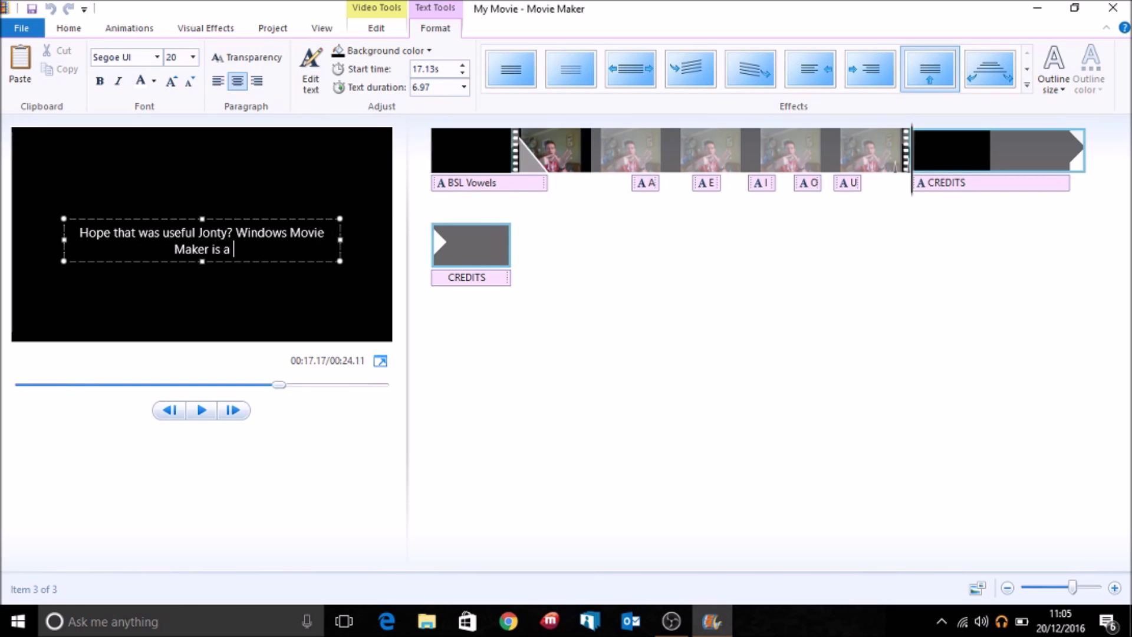
{"action": "type", "text": "free p"}
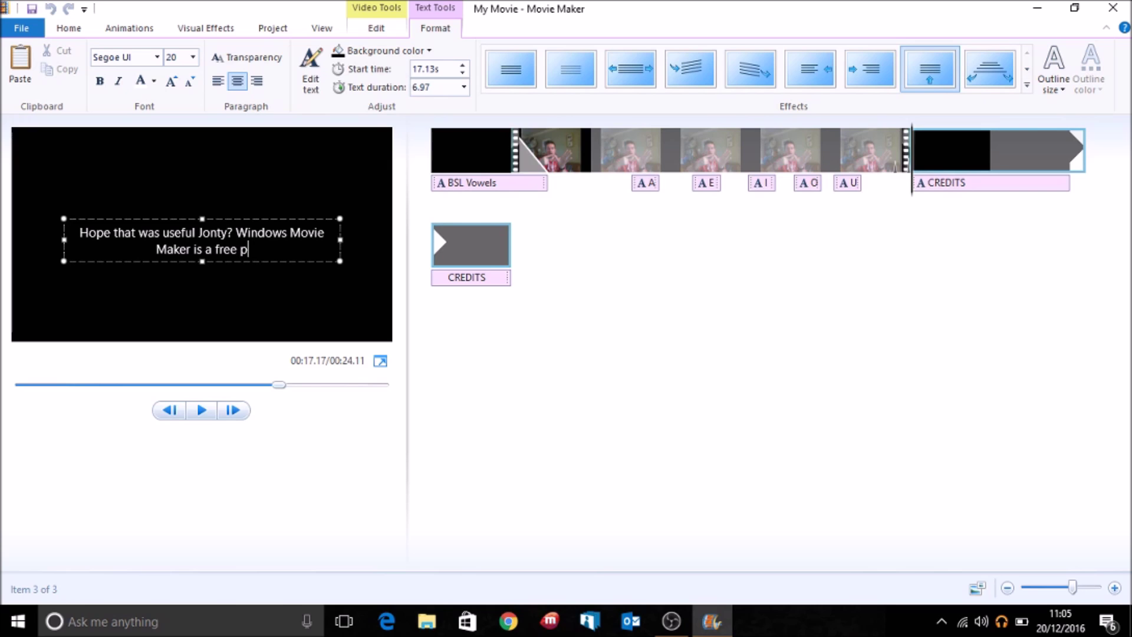
{"action": "type", "text": "rogram incl"}
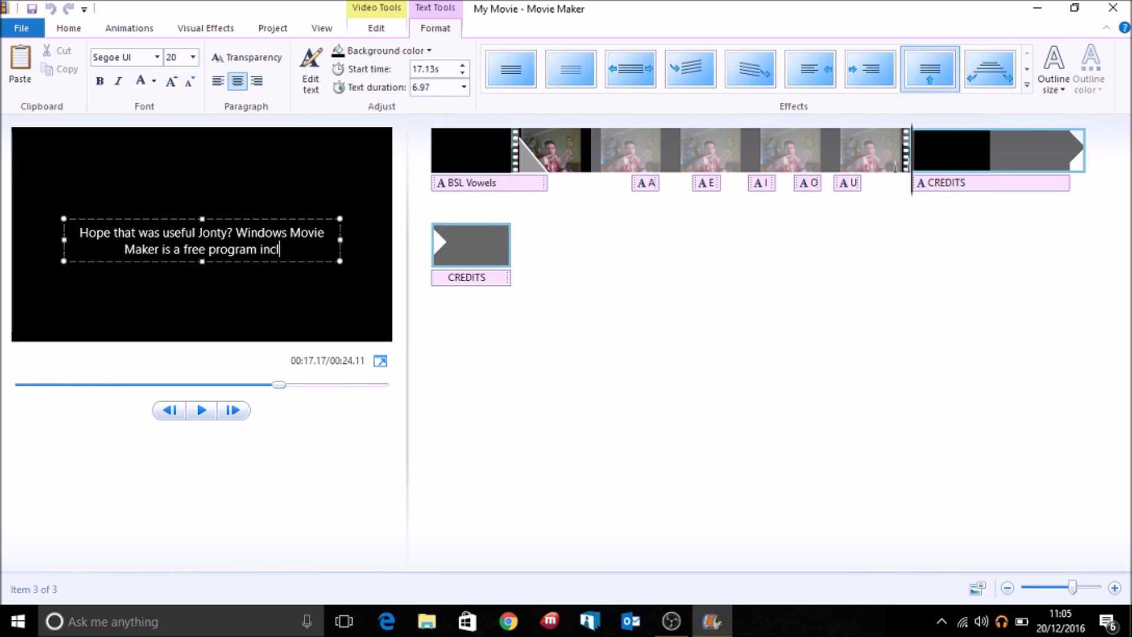
{"action": "type", "text": "uded in windows."}
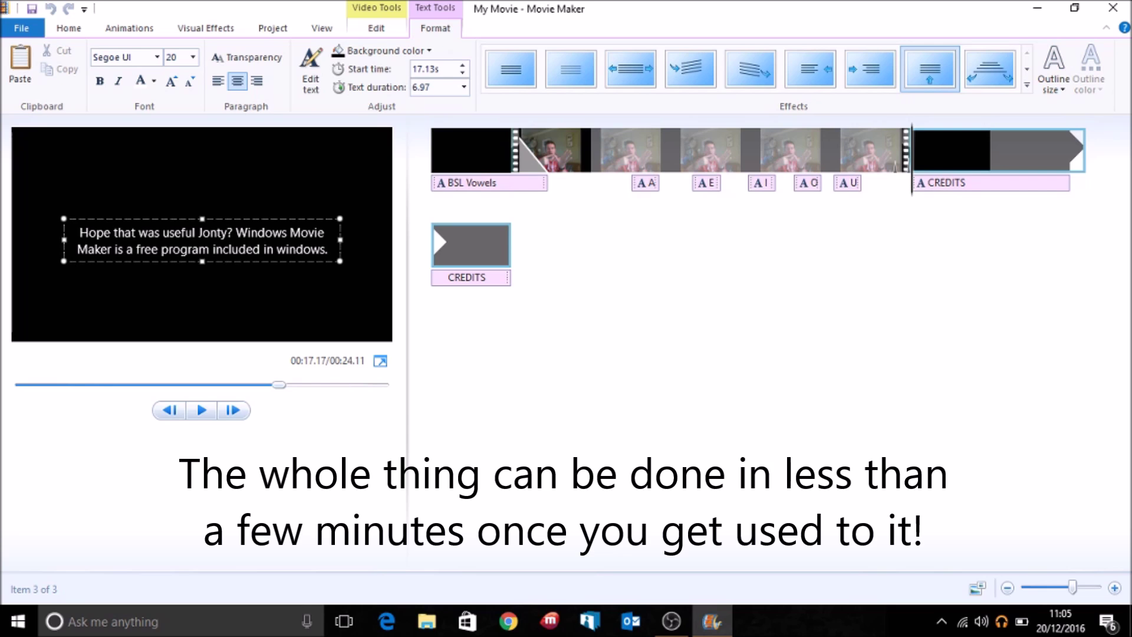
Add a new line to the credits text reading "Not the best but free and simple to use!".
{"action": "key", "text": "Return"}
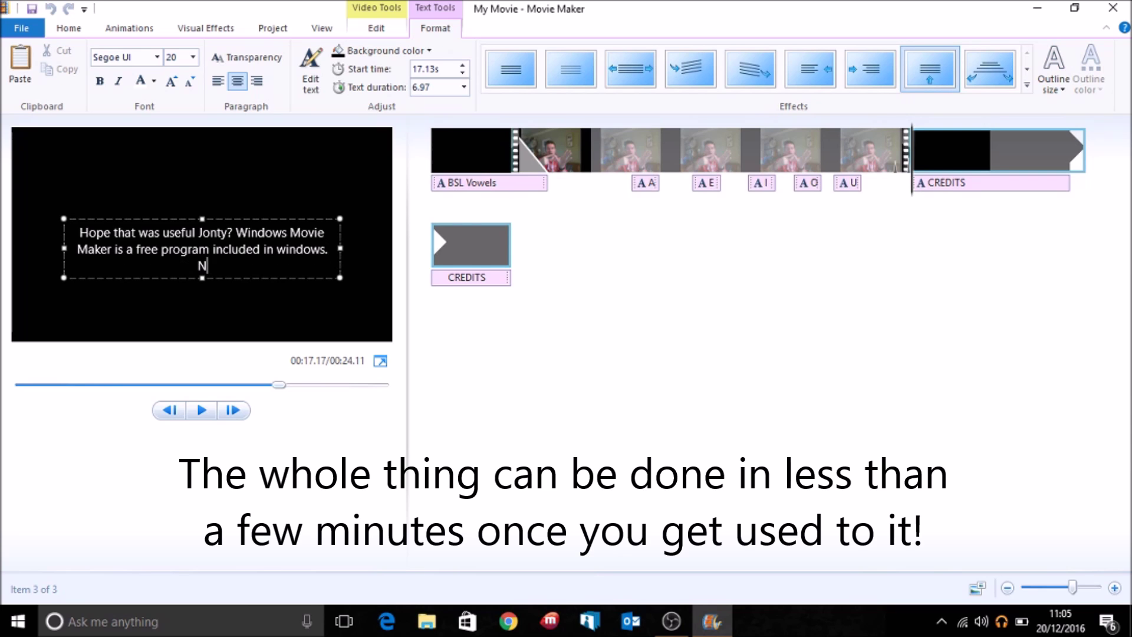
{"action": "type", "text": "Not the best but fre"}
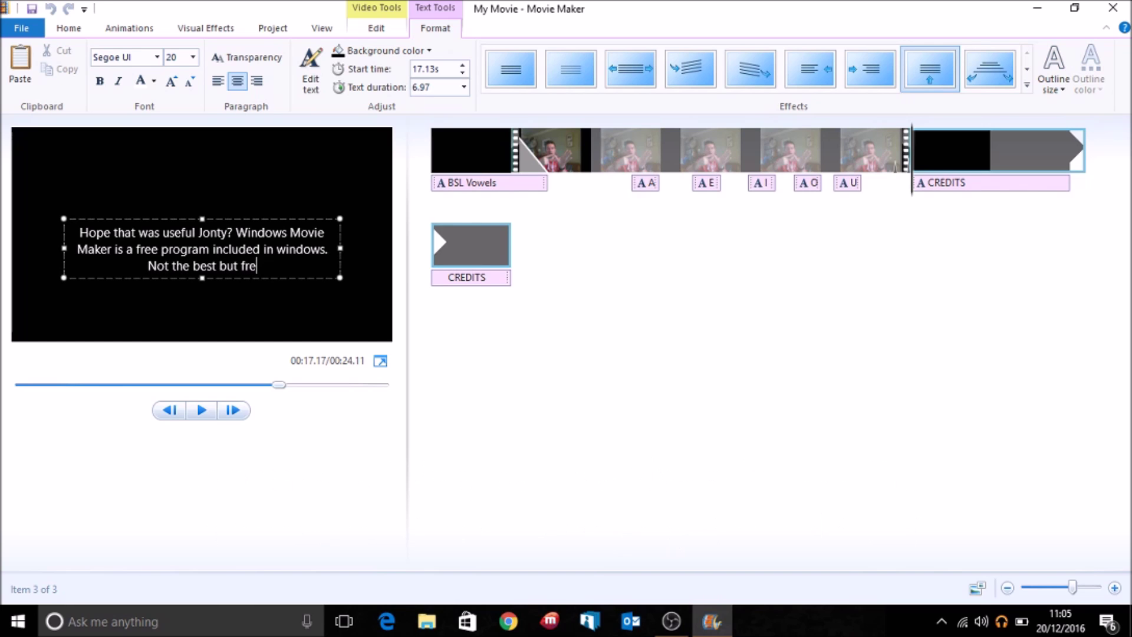
{"action": "type", "text": "e and simpl"}
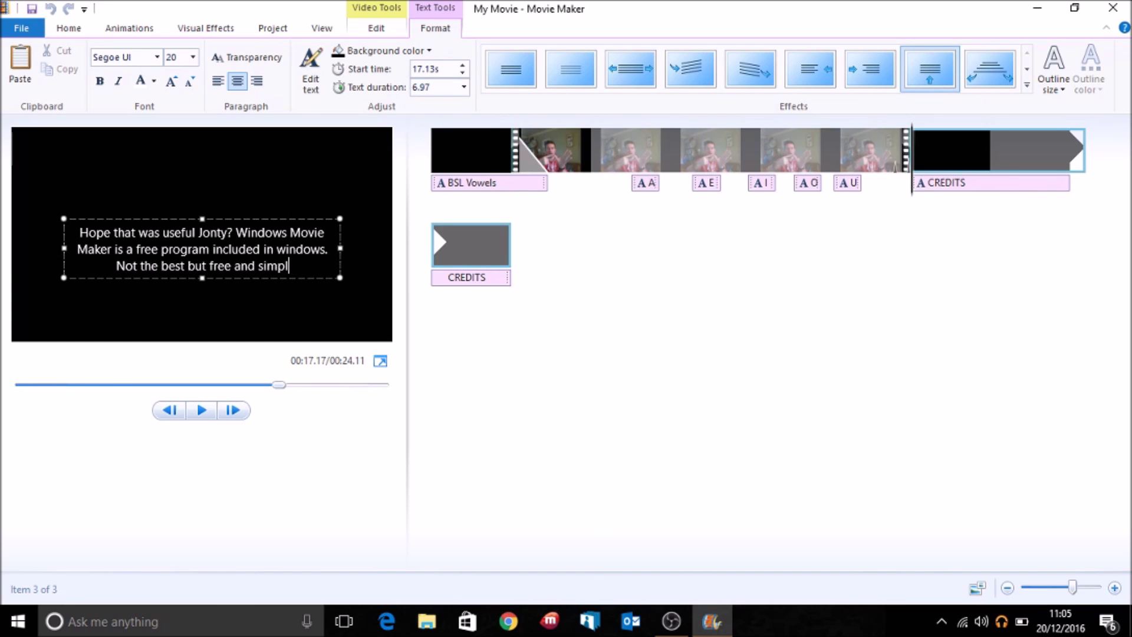
{"action": "type", "text": "e to use!"}
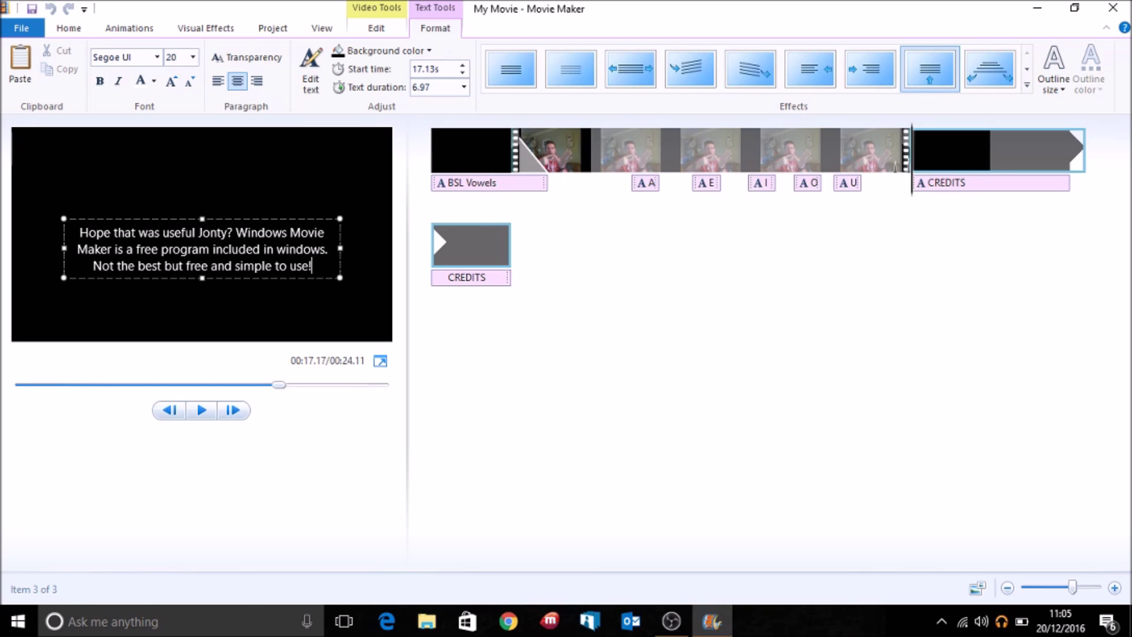
Start another line in the credits text reading "I've included how to reduce volume, add titles,".
{"action": "key", "text": "Return"}
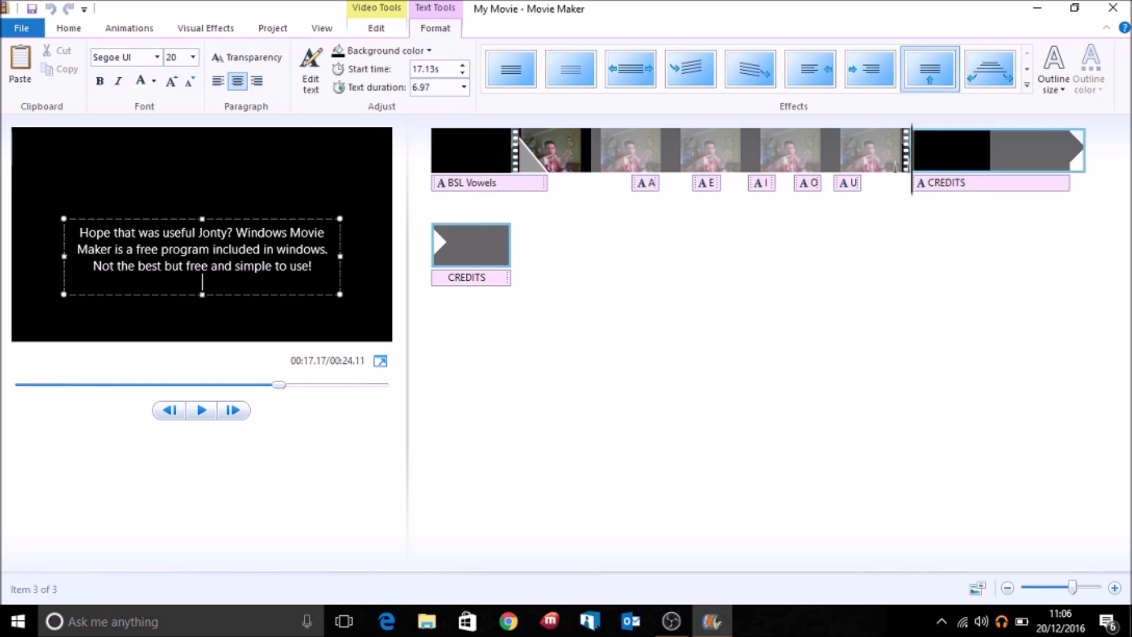
{"action": "type", "text": "I've included"}
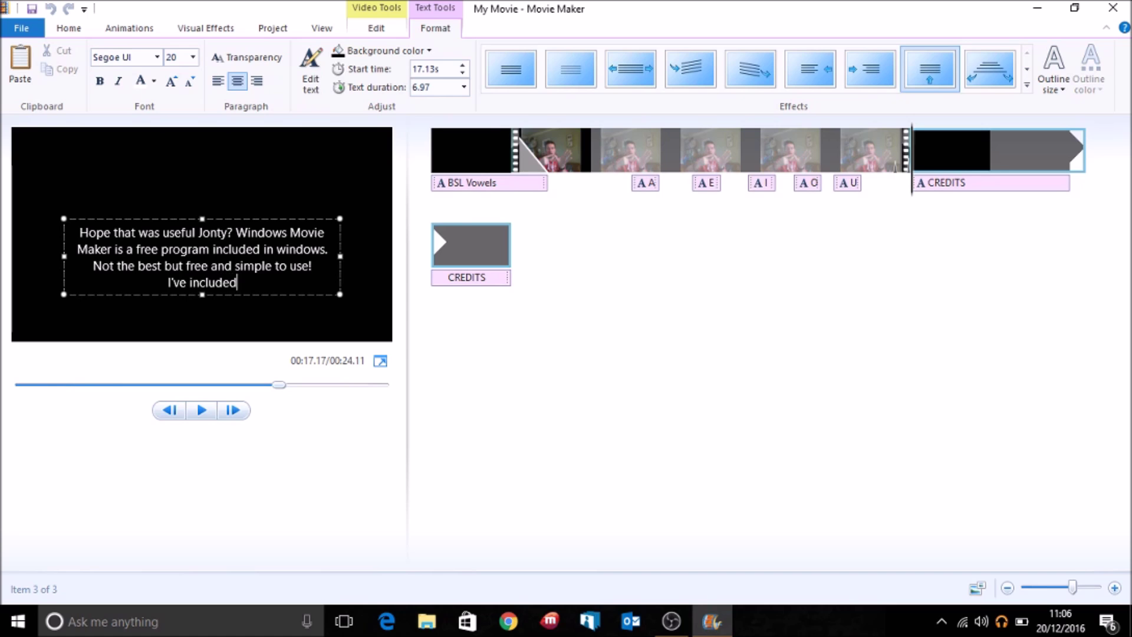
{"action": "type", "text": " how "}
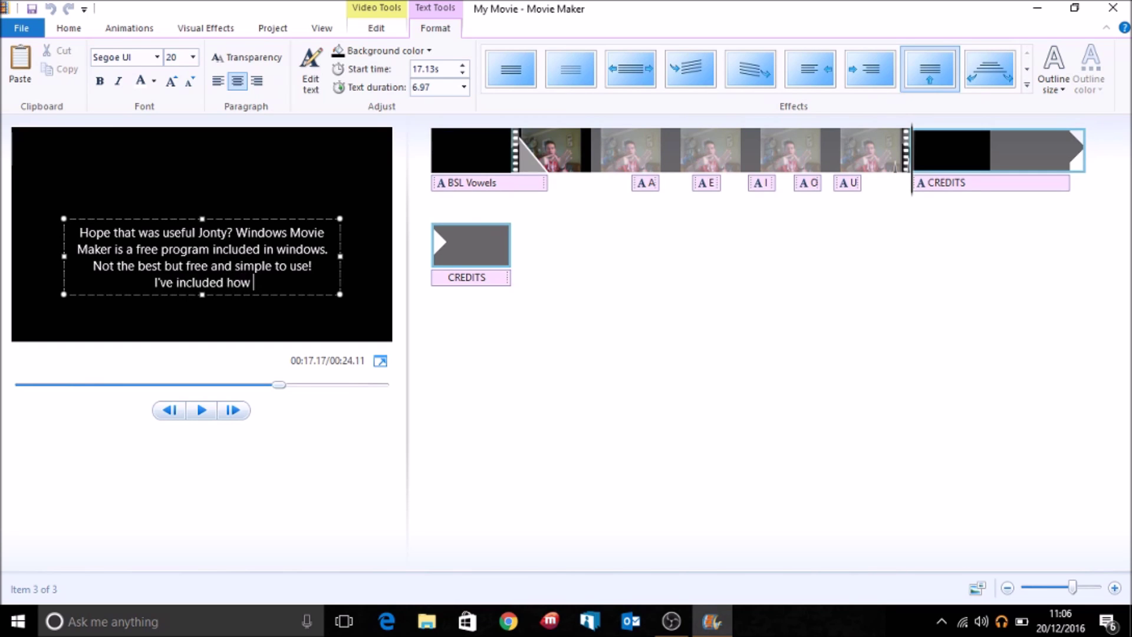
{"action": "type", "text": "to reduce"}
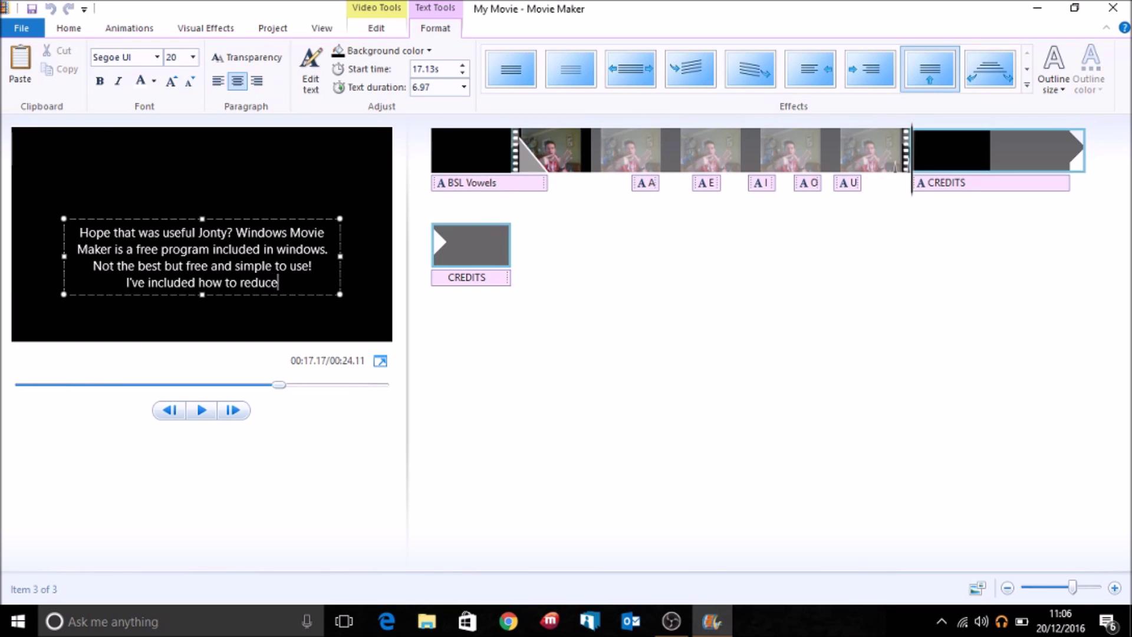
{"action": "type", "text": " volume"}
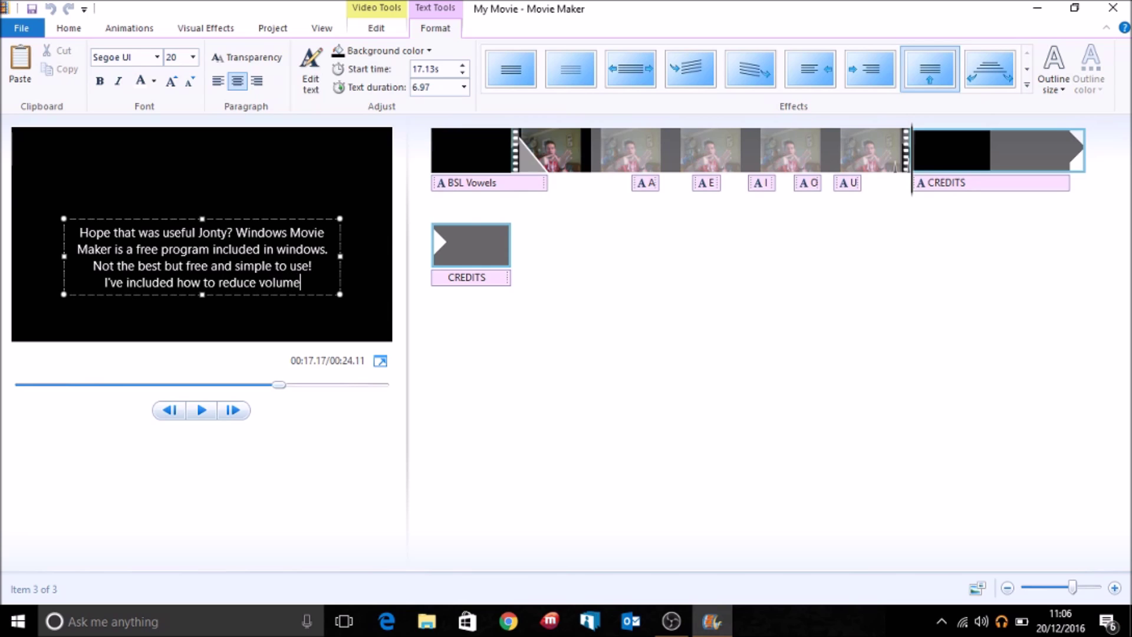
{"action": "type", "text": ", add c"}
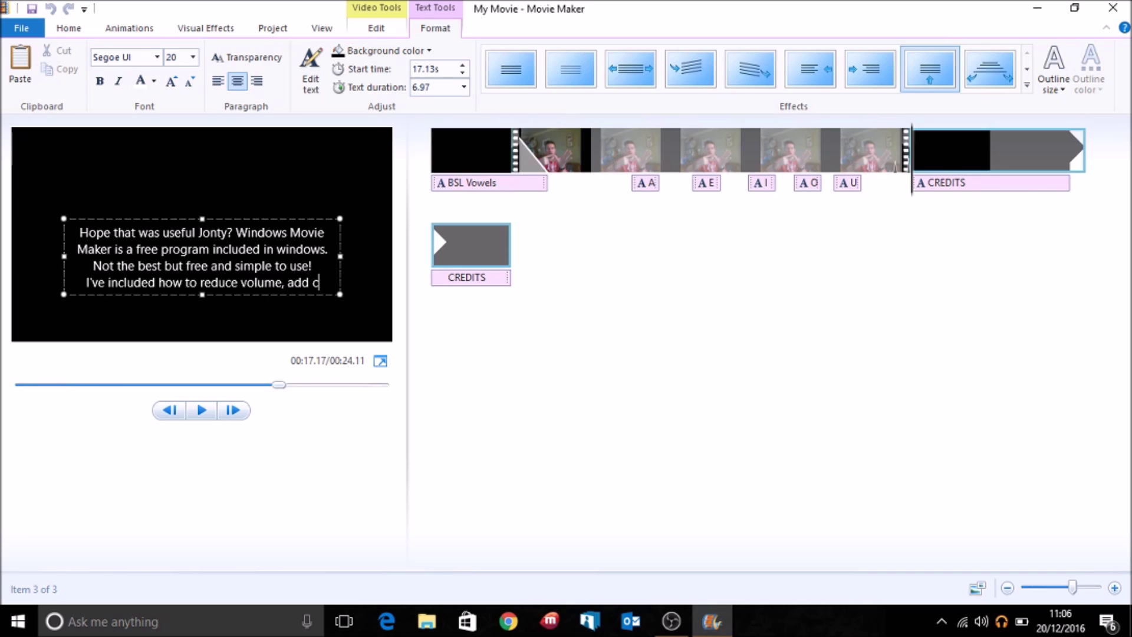
{"action": "key", "text": "BackSpace"}
{"action": "type", "text": "title"}
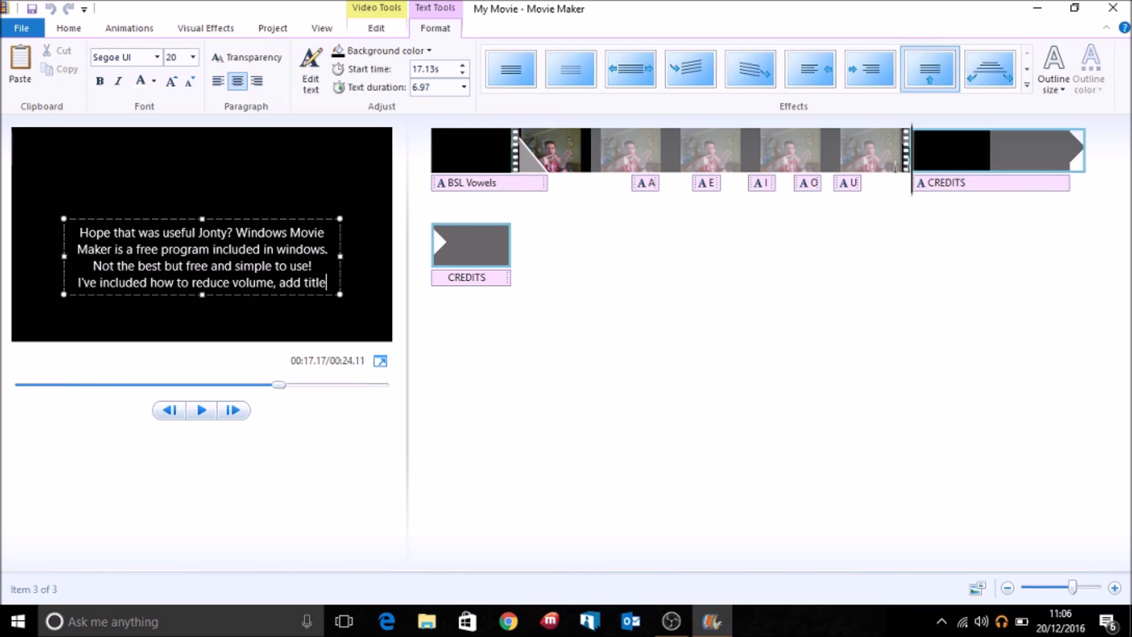
{"action": "type", "text": "s, "}
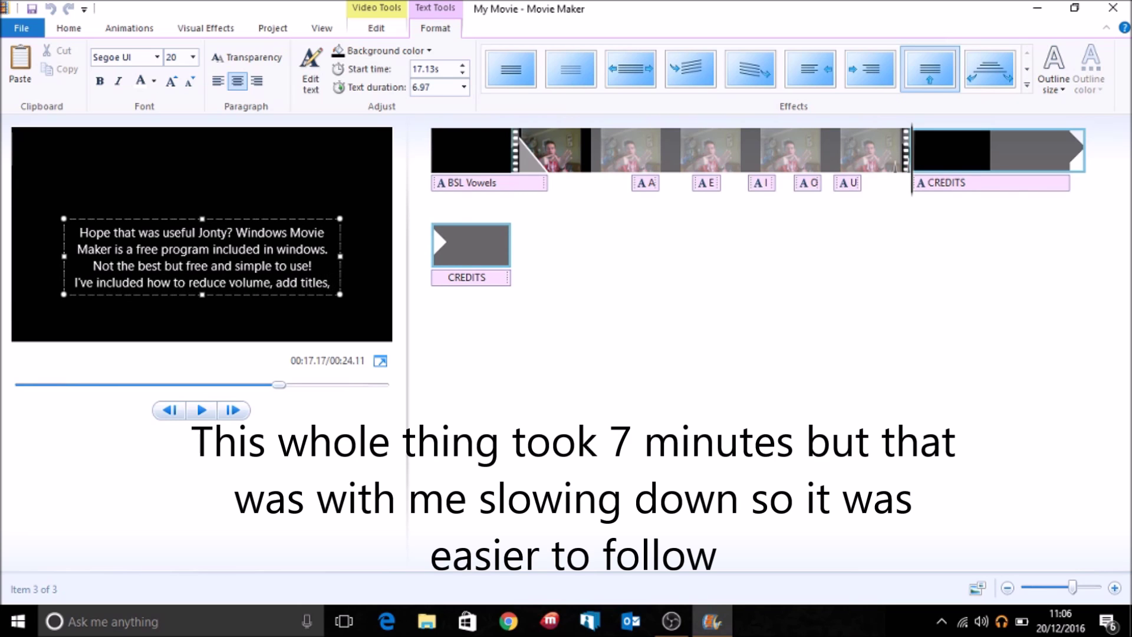
Continue the last line of the credits text with "captions and credits".
{"action": "type", "text": "captions and "}
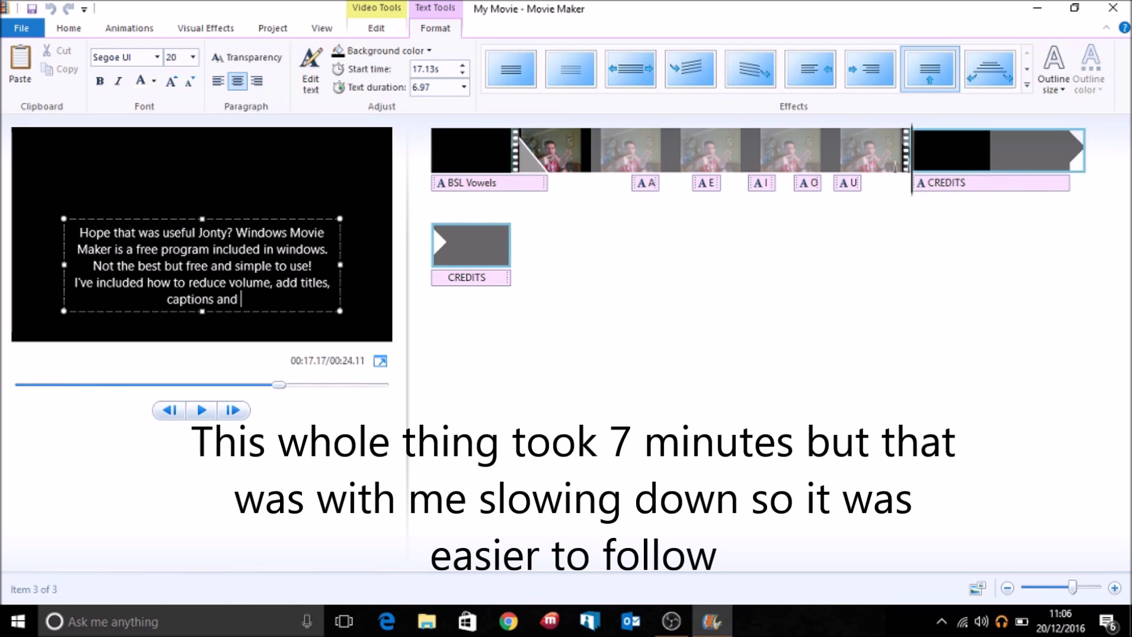
{"action": "type", "text": "dre"}
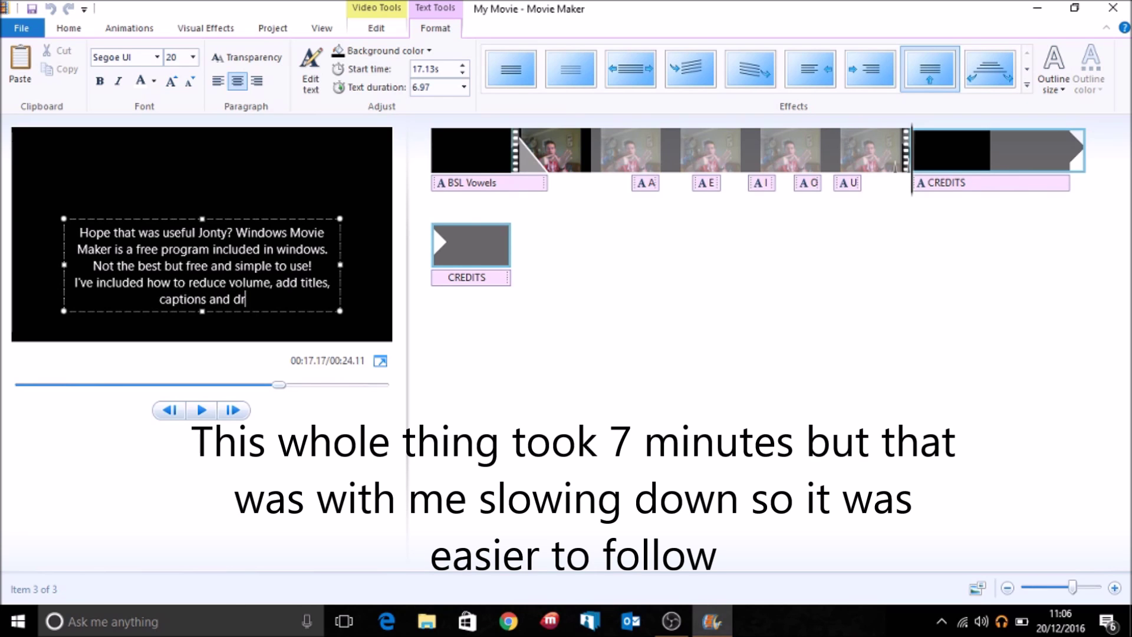
{"action": "key", "text": "BackSpace"}
{"action": "key", "text": "BackSpace"}
{"action": "key", "text": "BackSpace"}
{"action": "type", "text": "credit"}
{"action": "key", "text": "BackSpace"}
{"action": "key", "text": "BackSpace"}
{"action": "key", "text": "BackSpace"}
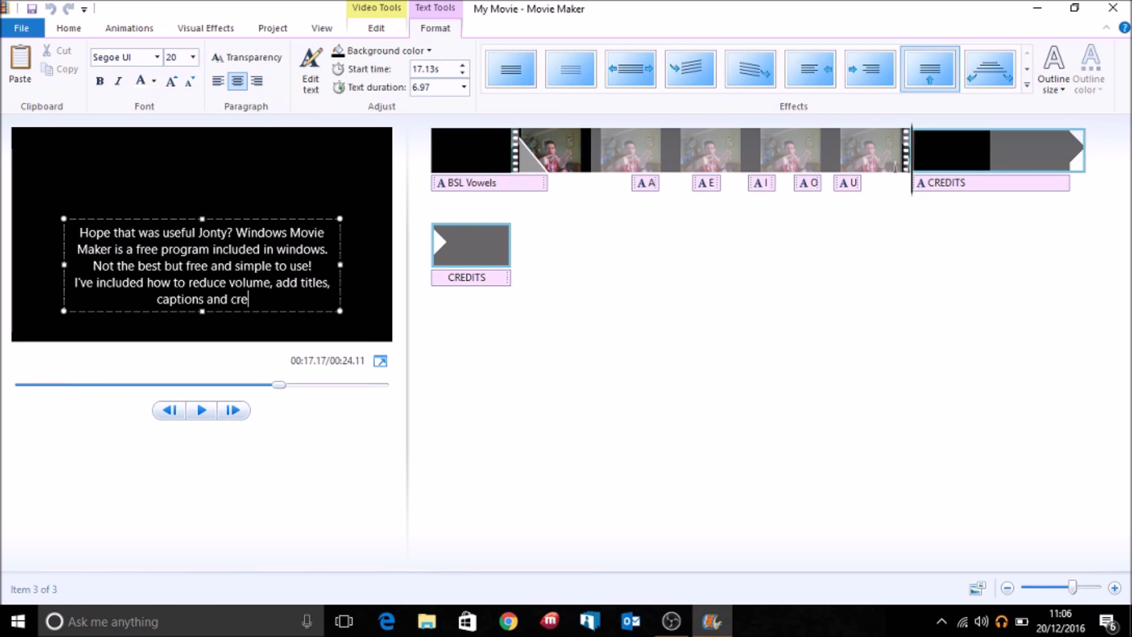
{"action": "type", "text": "dits"}
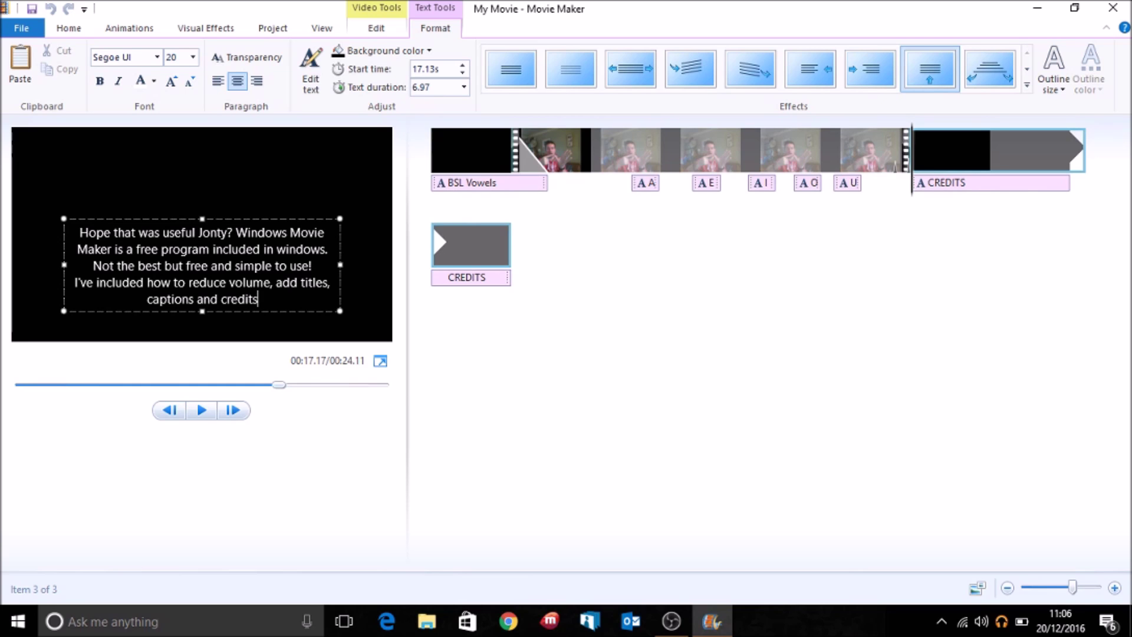
Finish that credits sentence with "which may...or may not...be useful?" and add a new line reading "As you say...time is the issue!".
{"action": "type", "text": " wh"}
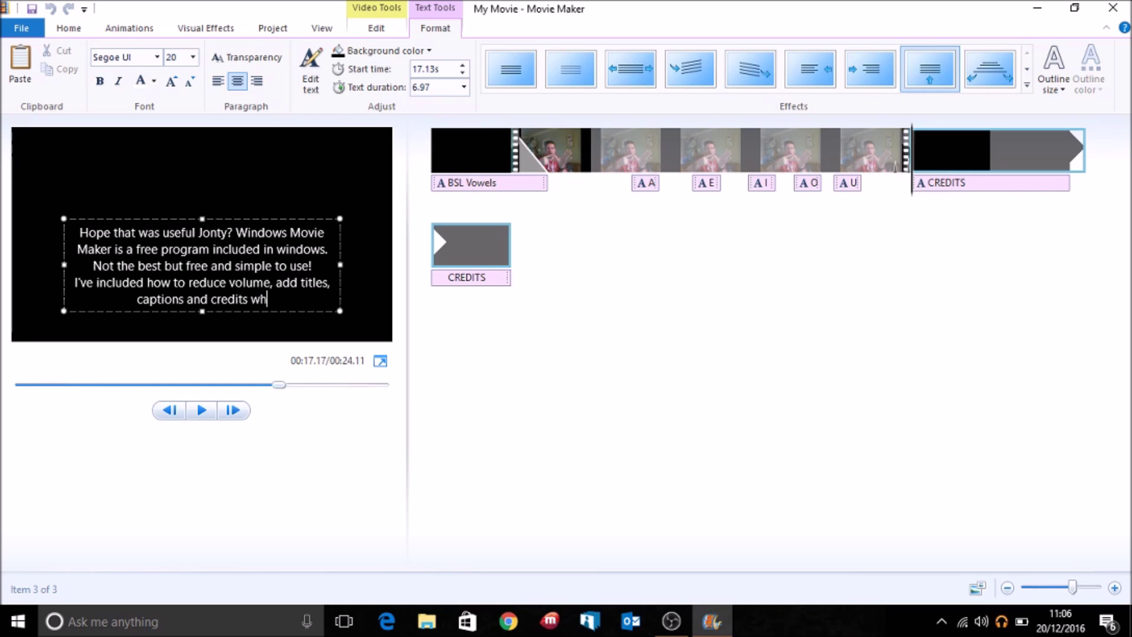
{"action": "type", "text": "ich may..."}
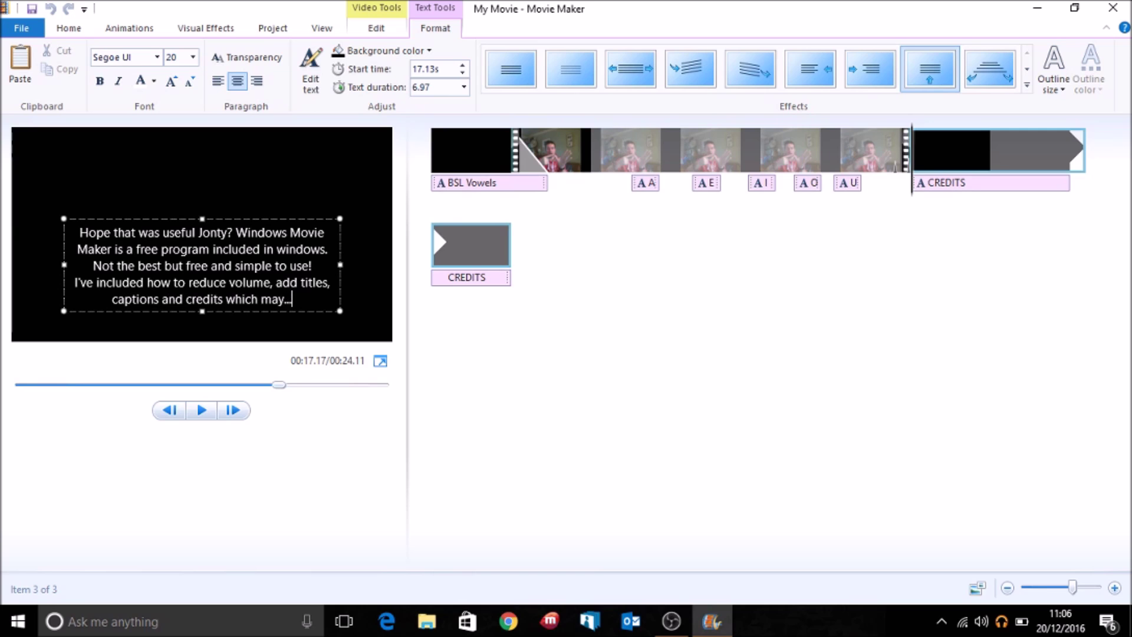
{"action": "type", "text": "or may not...be us"}
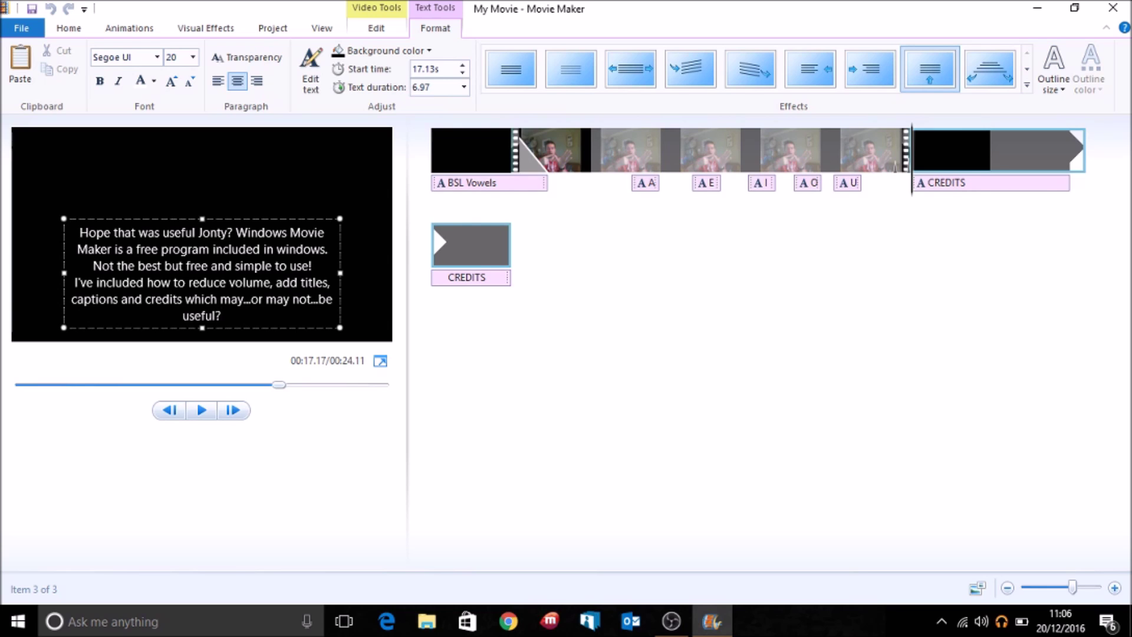
{"action": "type", "text": "eful?"}
{"action": "key", "text": "Return"}
{"action": "type", "text": "As you say...time is the issue"}
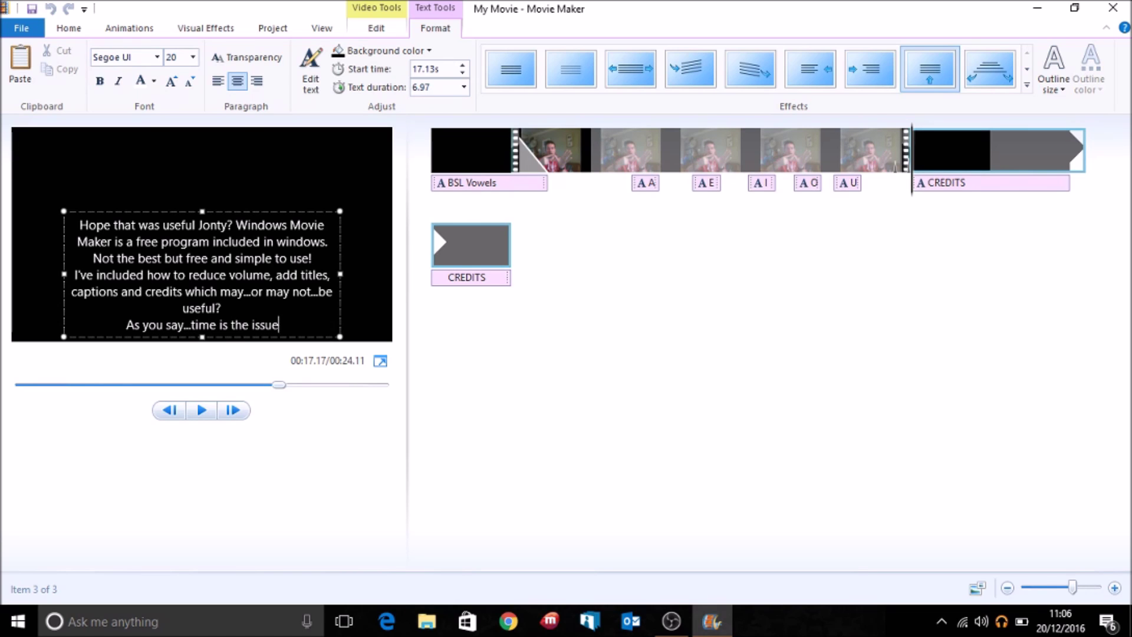
{"action": "type", "text": "!"}
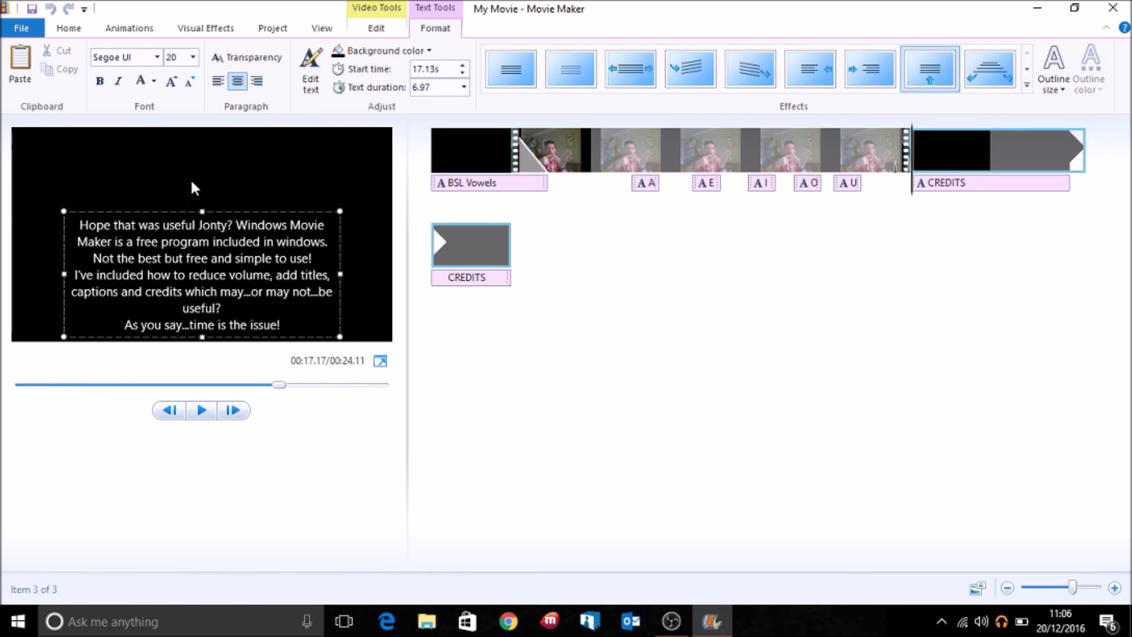
Move the credits text up to the vertical middle of the frame and replace its scrolling effect with the faded text effect.
{"action": "left_click_drag", "start_coordinate": [214, 210], "coordinate": [214, 175]}
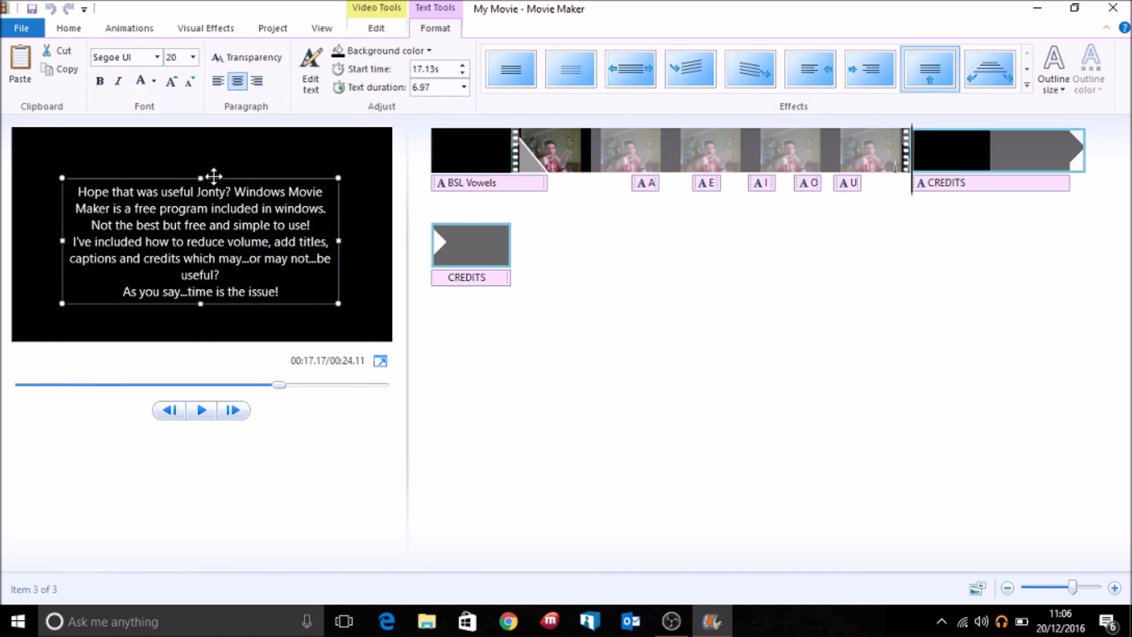
{"action": "left_click", "coordinate": [620, 72]}
{"action": "left_click", "coordinate": [582, 75]}
Play the movie from the opening title through to the credits to check the result.
{"action": "left_click", "coordinate": [447, 154]}
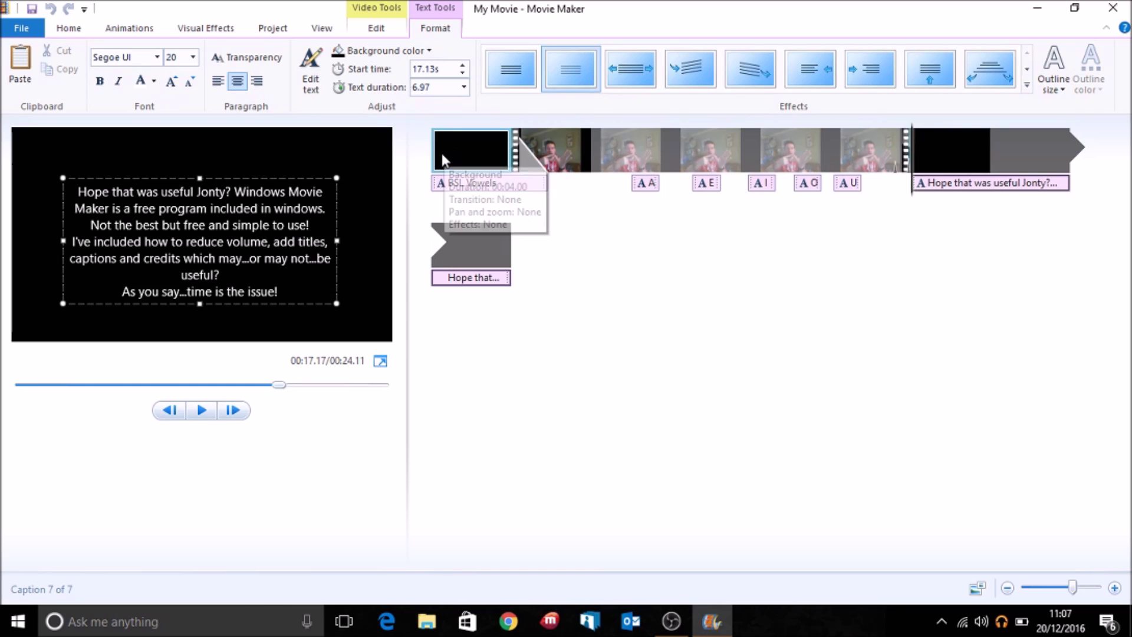
{"action": "left_click", "coordinate": [203, 411]}
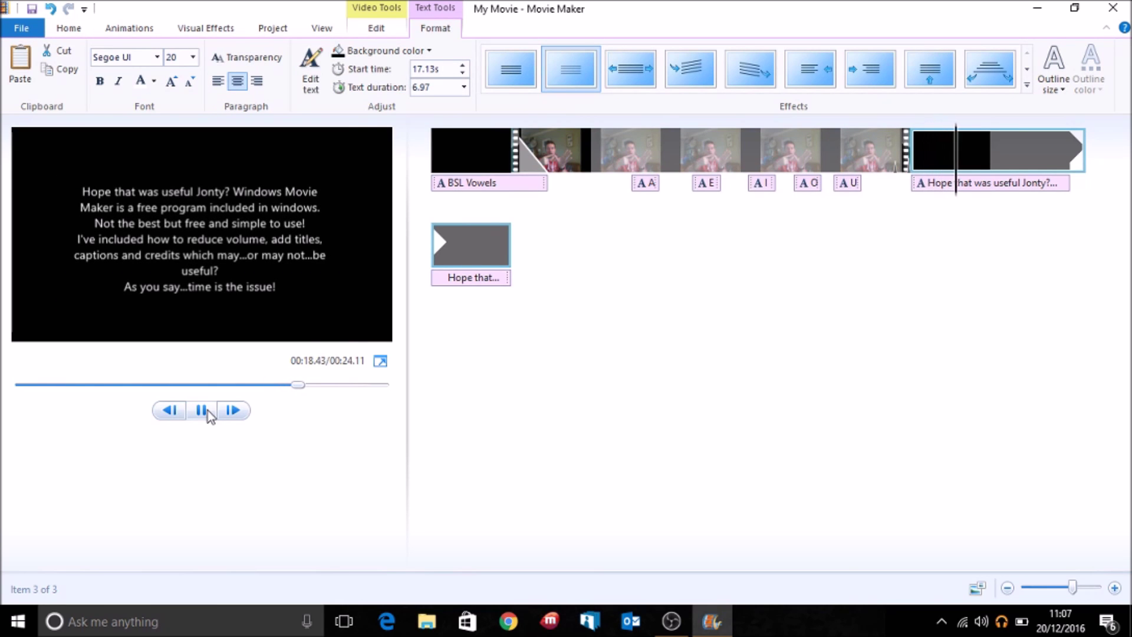
{"action": "left_click", "coordinate": [203, 411]}
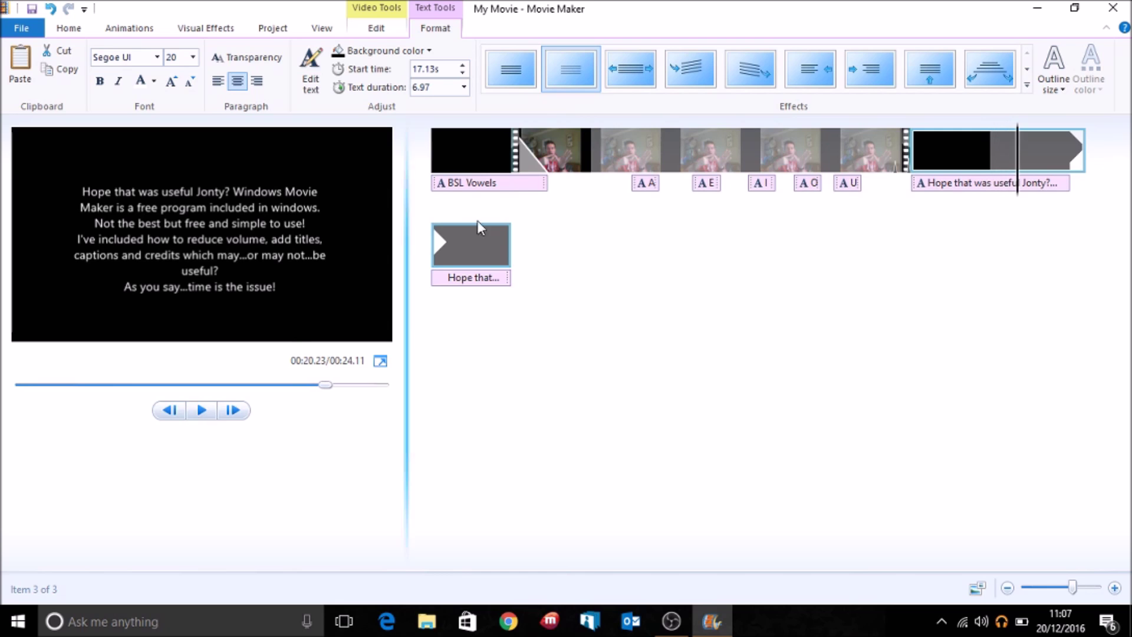
Apply the overlapping-rectangles transition to the start of the credits clip and preview it into the credits.
{"action": "left_click", "coordinate": [927, 163]}
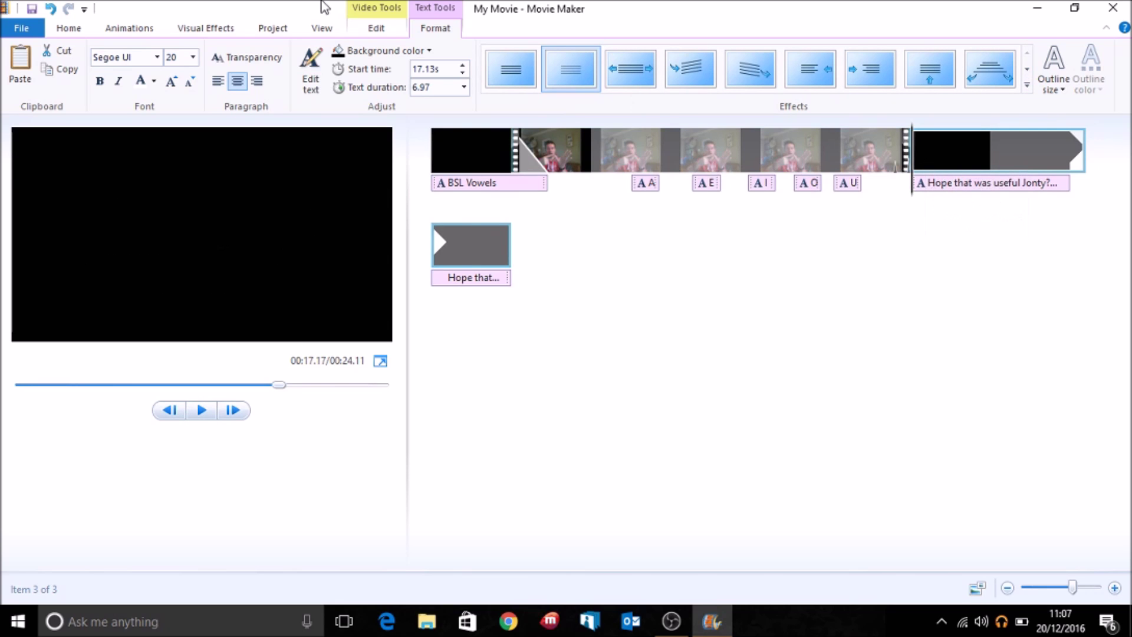
{"action": "left_click", "coordinate": [389, 28]}
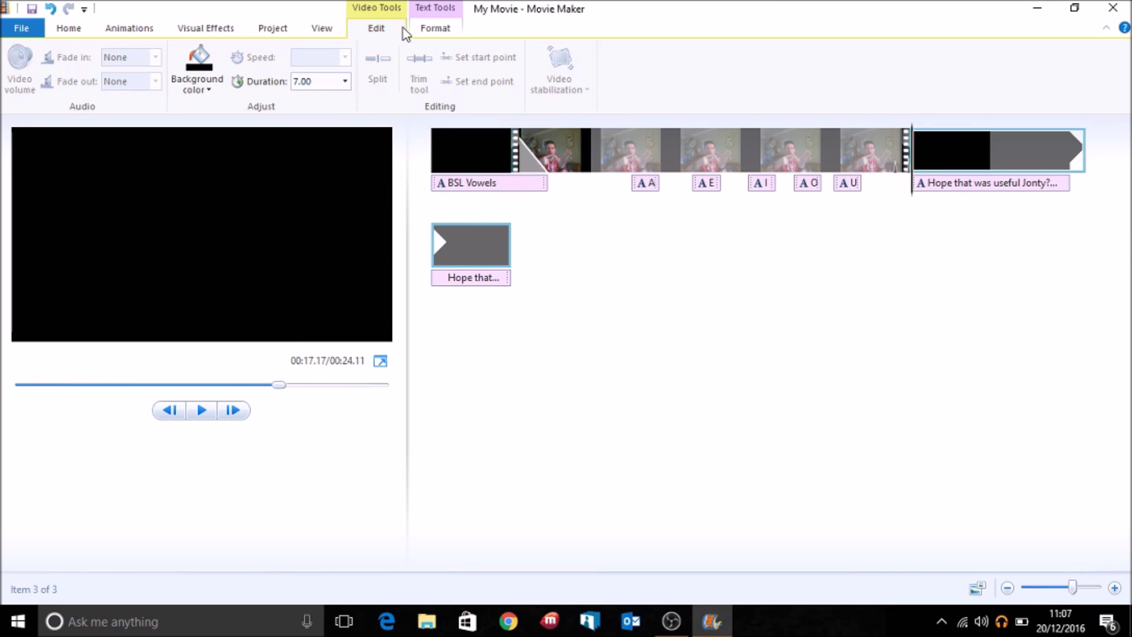
{"action": "left_click", "coordinate": [438, 33]}
{"action": "left_click", "coordinate": [140, 32]}
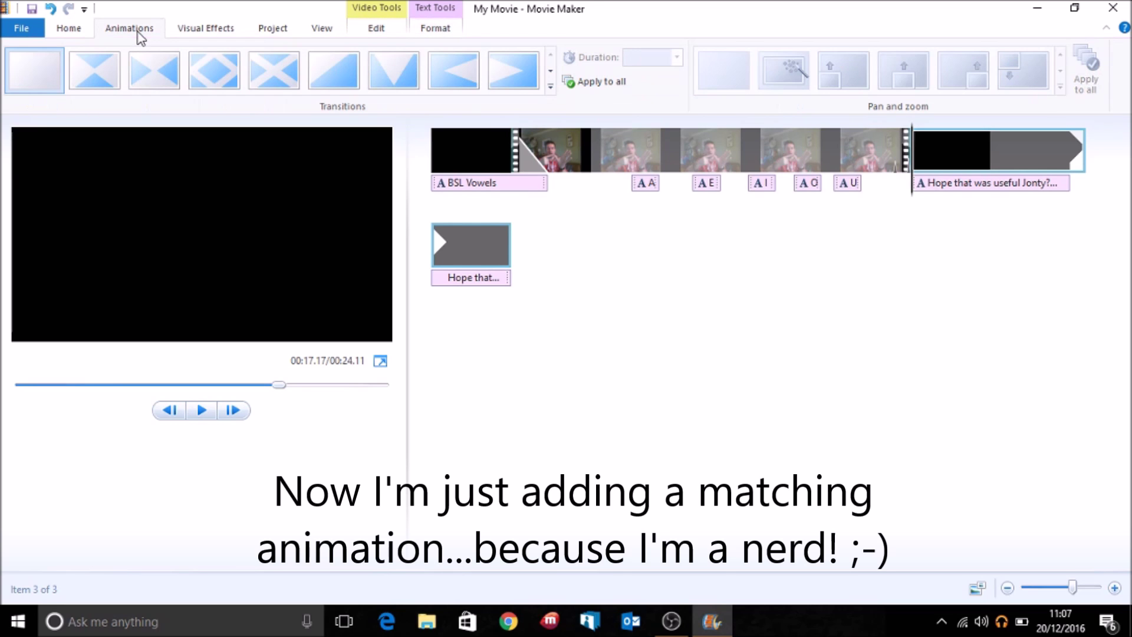
{"action": "left_click", "coordinate": [550, 71]}
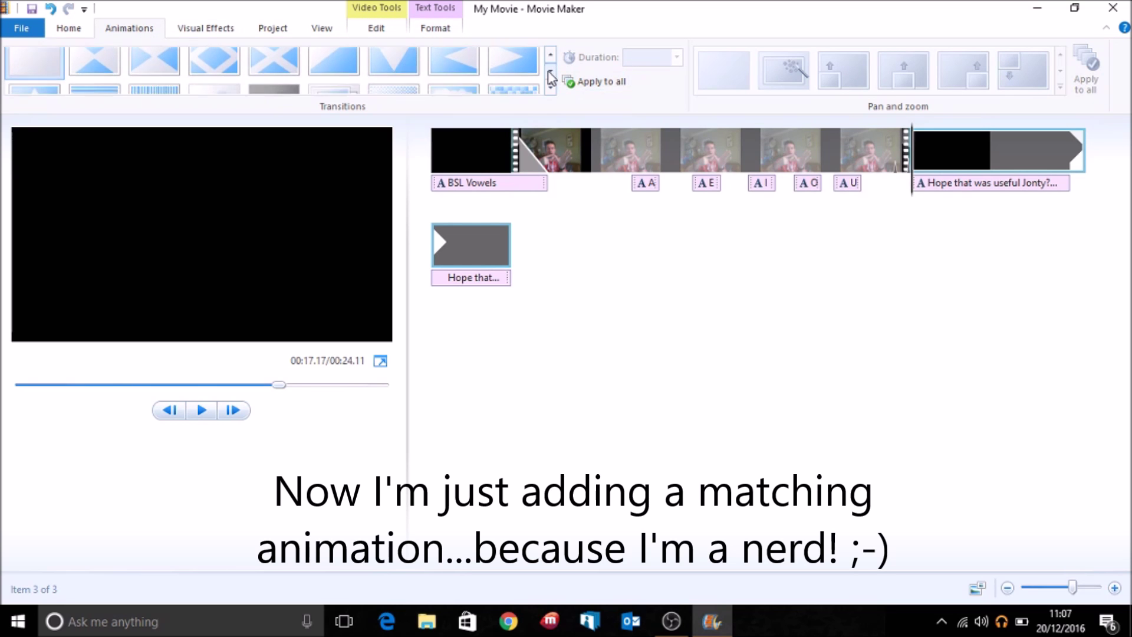
{"action": "left_click", "coordinate": [358, 78]}
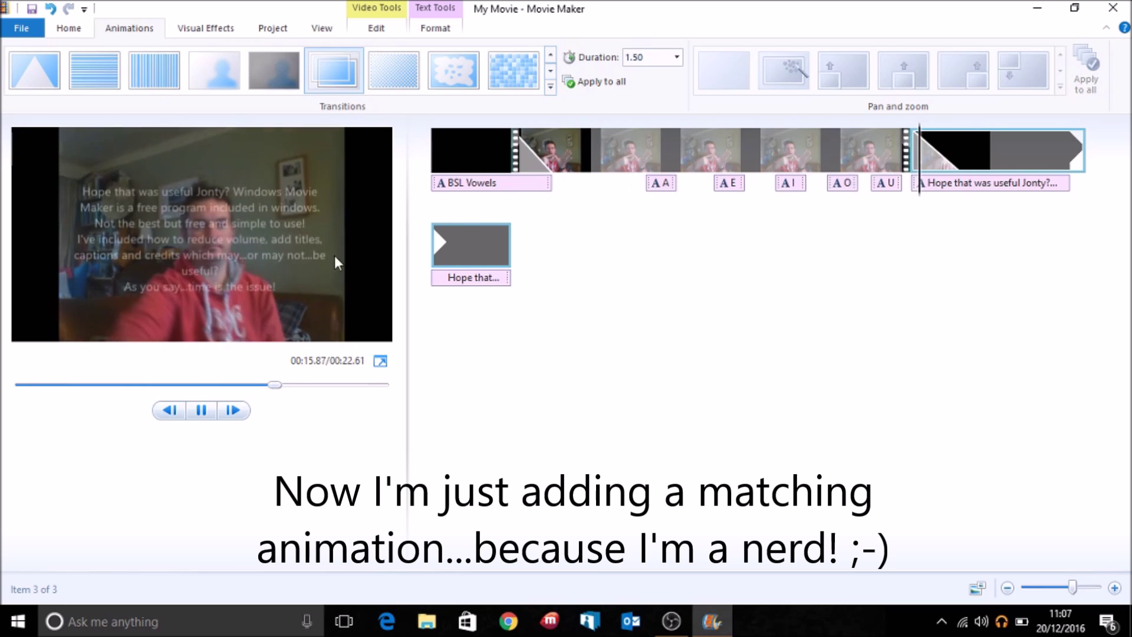
{"action": "left_click", "coordinate": [202, 411]}
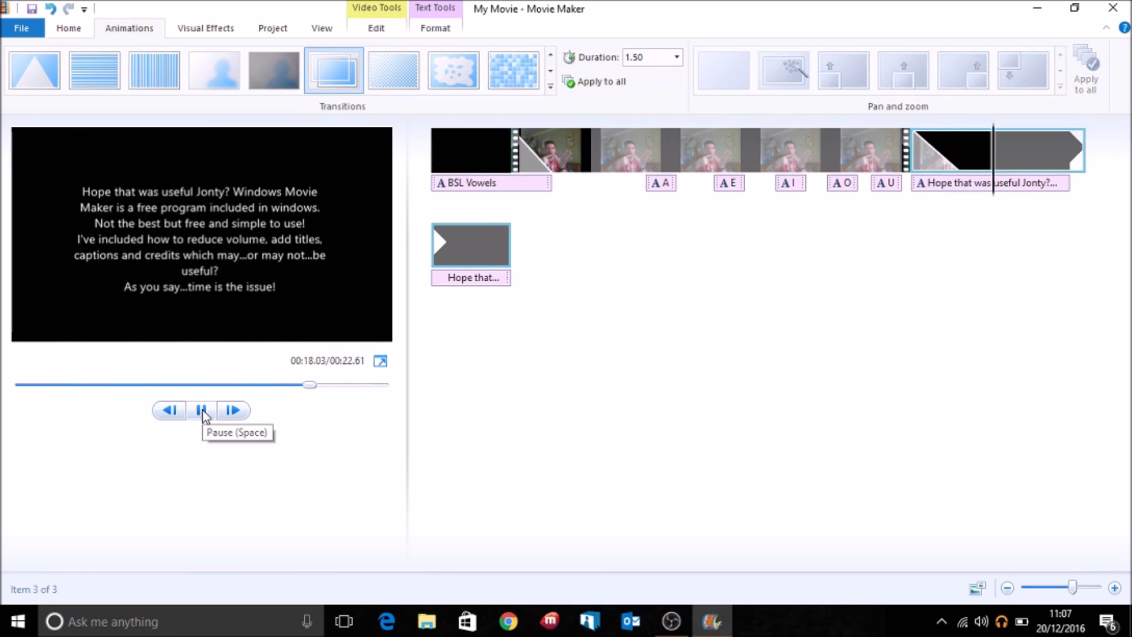
{"action": "left_click", "coordinate": [201, 411]}
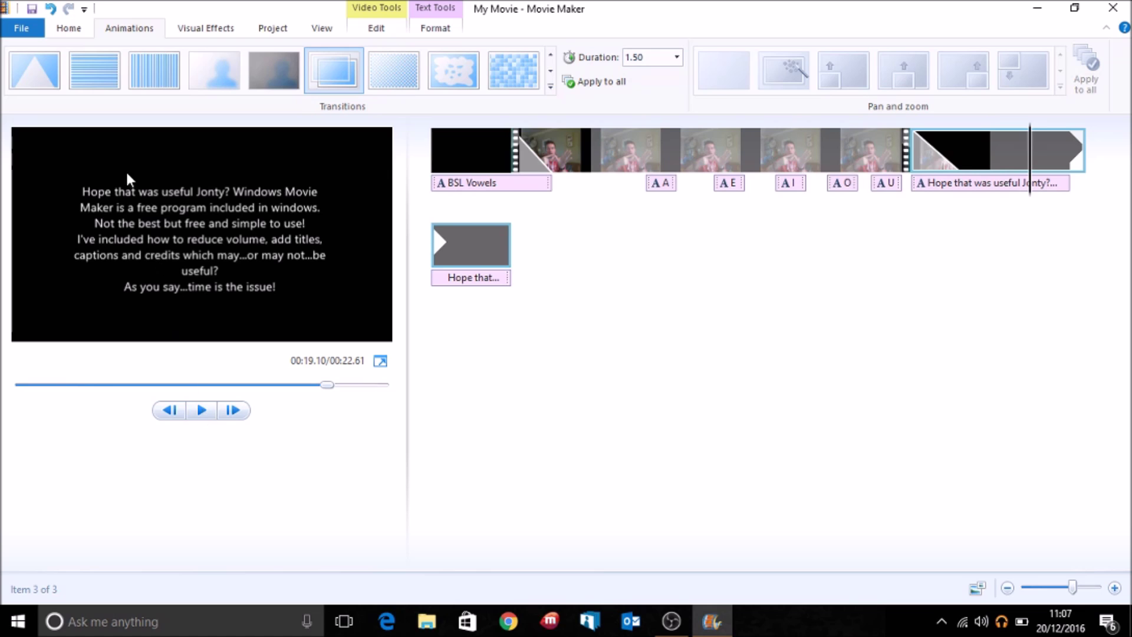
Export the movie for computer to the Desktop over the existing MP4 named with the recipient's first name and "vid", and dismiss the completion message.
{"action": "left_click", "coordinate": [34, 34]}
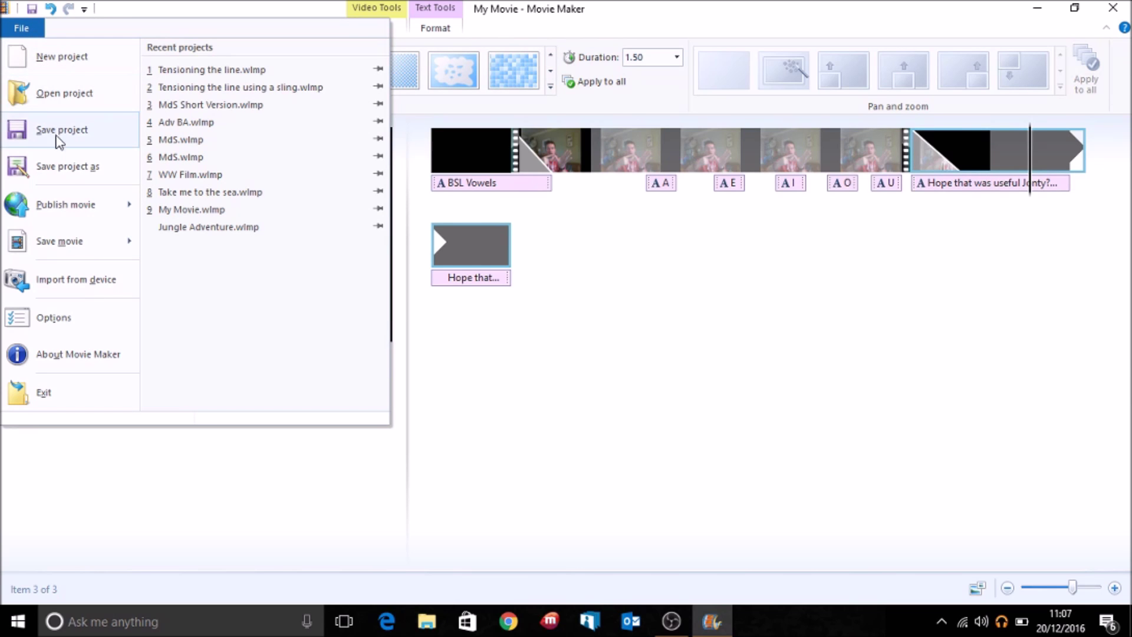
{"action": "mouse_move", "coordinate": [112, 252]}
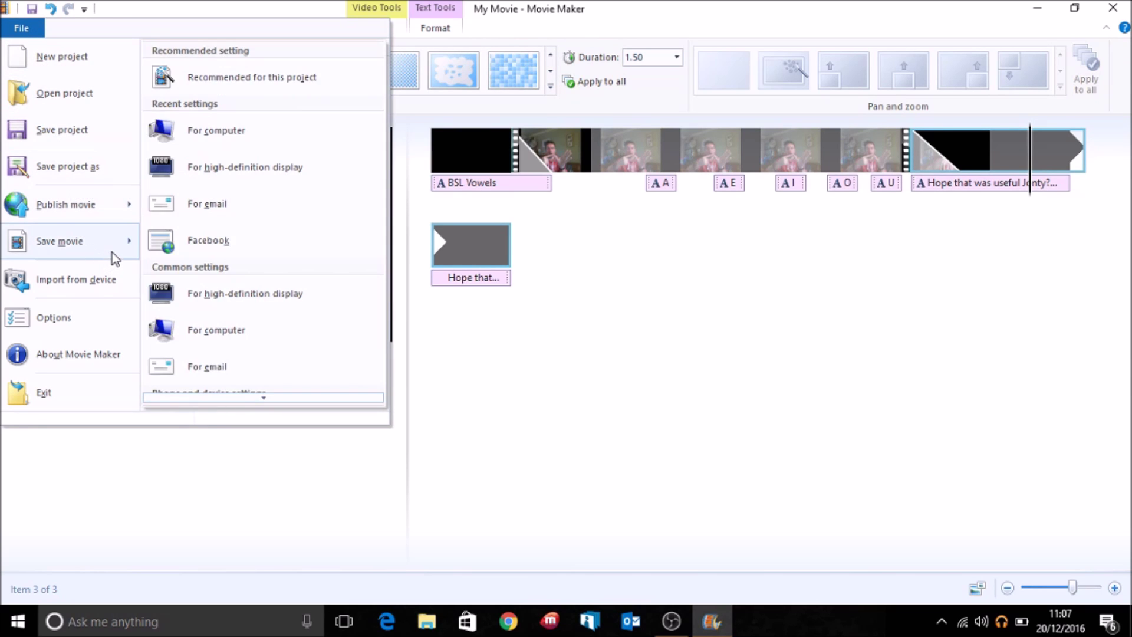
{"action": "left_click", "coordinate": [232, 340]}
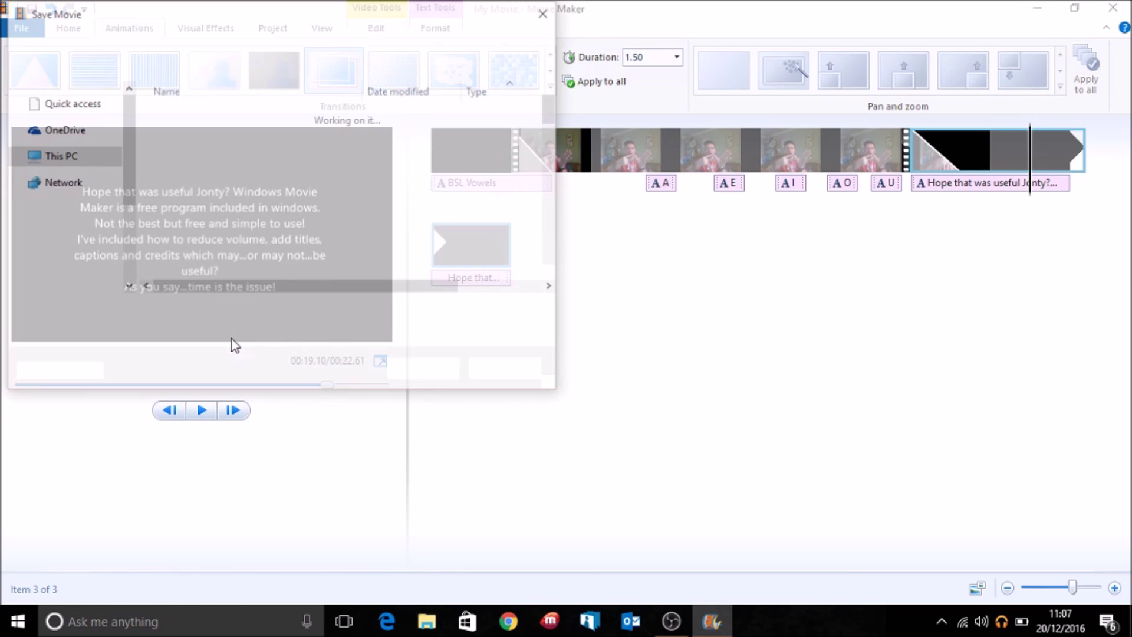
{"action": "type", "text": "Jontys"}
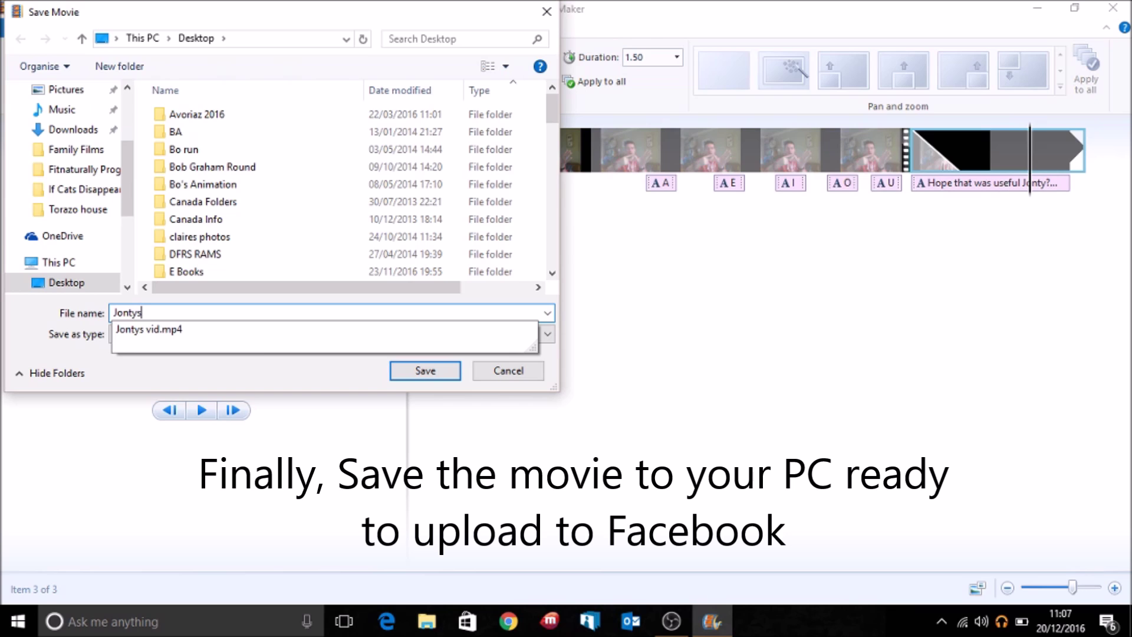
{"action": "left_click", "coordinate": [230, 330]}
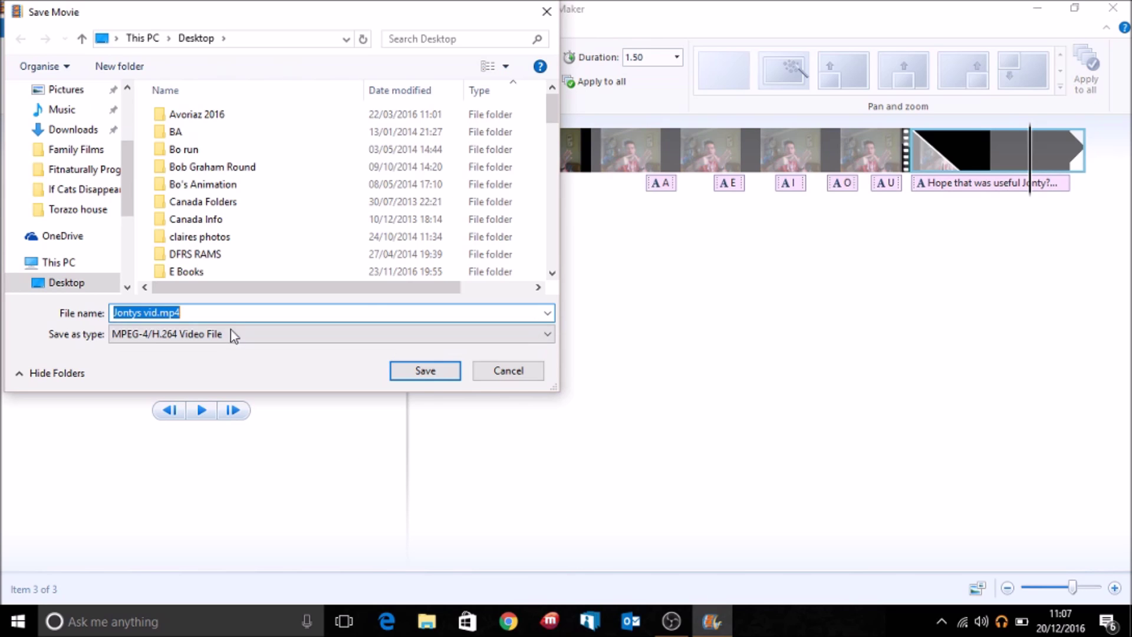
{"action": "left_click", "coordinate": [427, 373]}
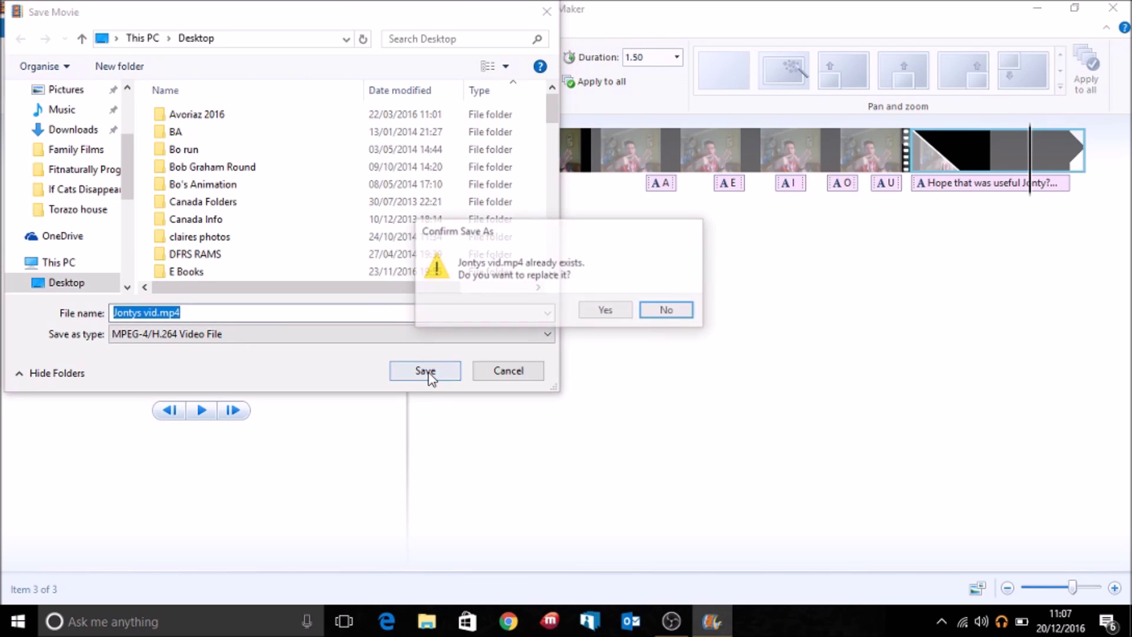
{"action": "left_click", "coordinate": [607, 311]}
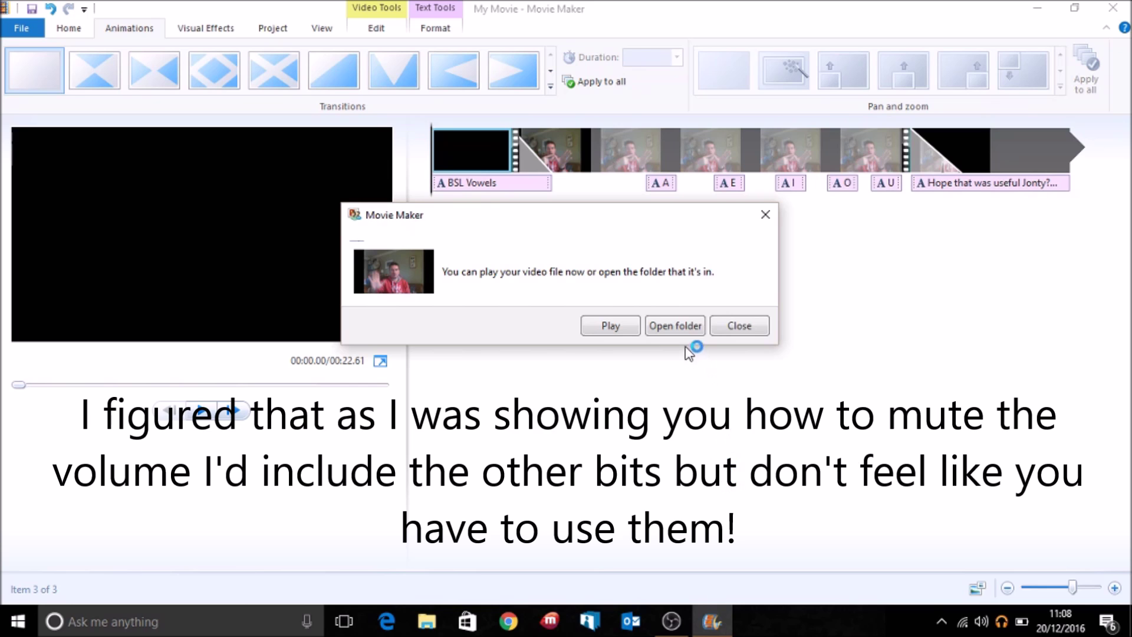
{"action": "left_click", "coordinate": [739, 326]}
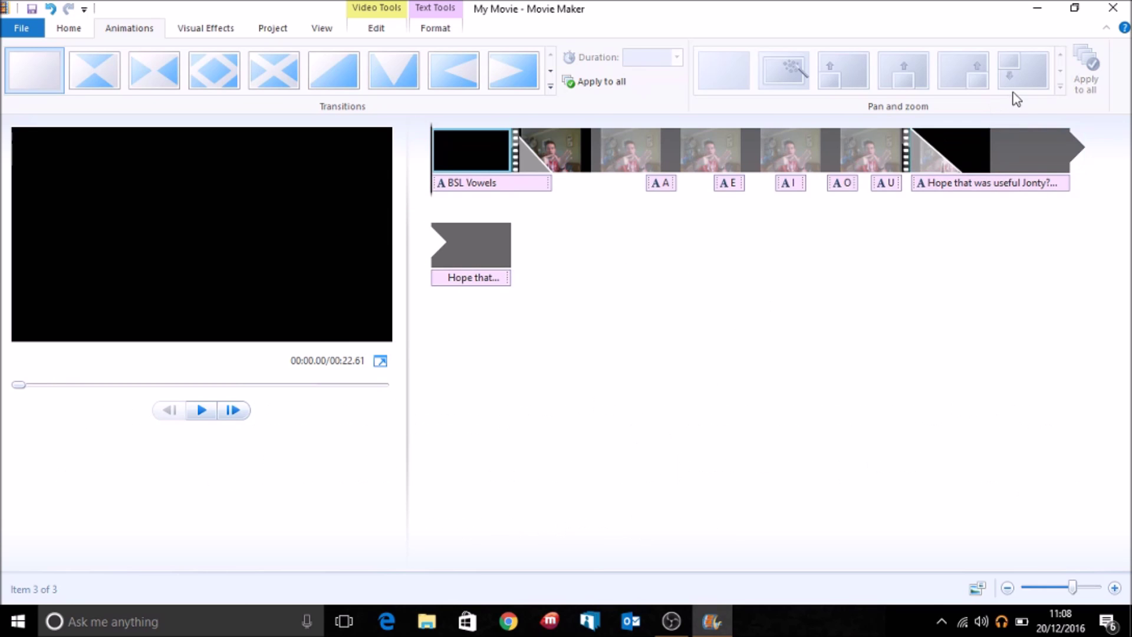